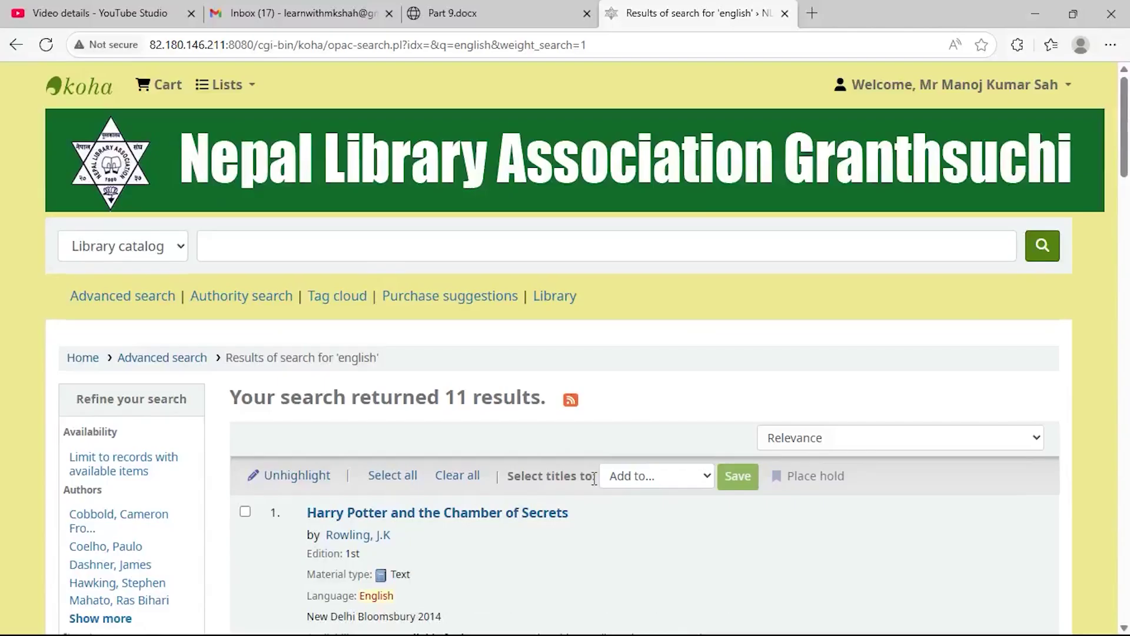
Look through the OPAC search results for 'english' to check how the titles are displayed without cover images
{"action": "scroll", "coordinate": [594, 478], "scroll_direction": "down", "scroll_amount": 2}
{"action": "scroll", "coordinate": [594, 478], "scroll_direction": "down", "scroll_amount": 5}
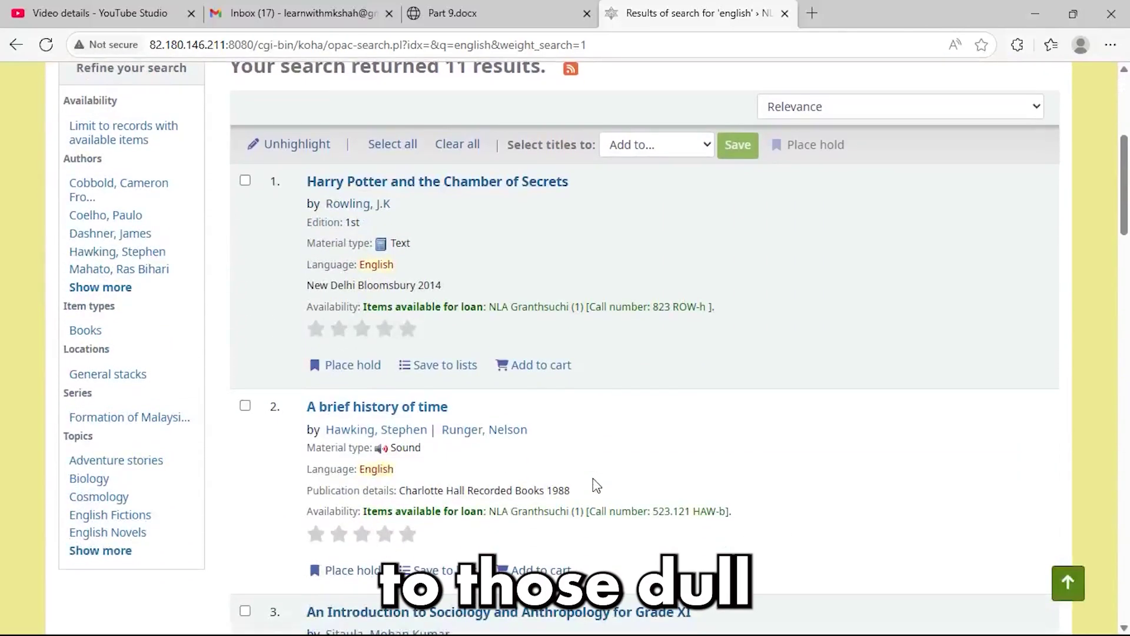
{"action": "scroll", "coordinate": [596, 484], "scroll_direction": "down", "scroll_amount": 6}
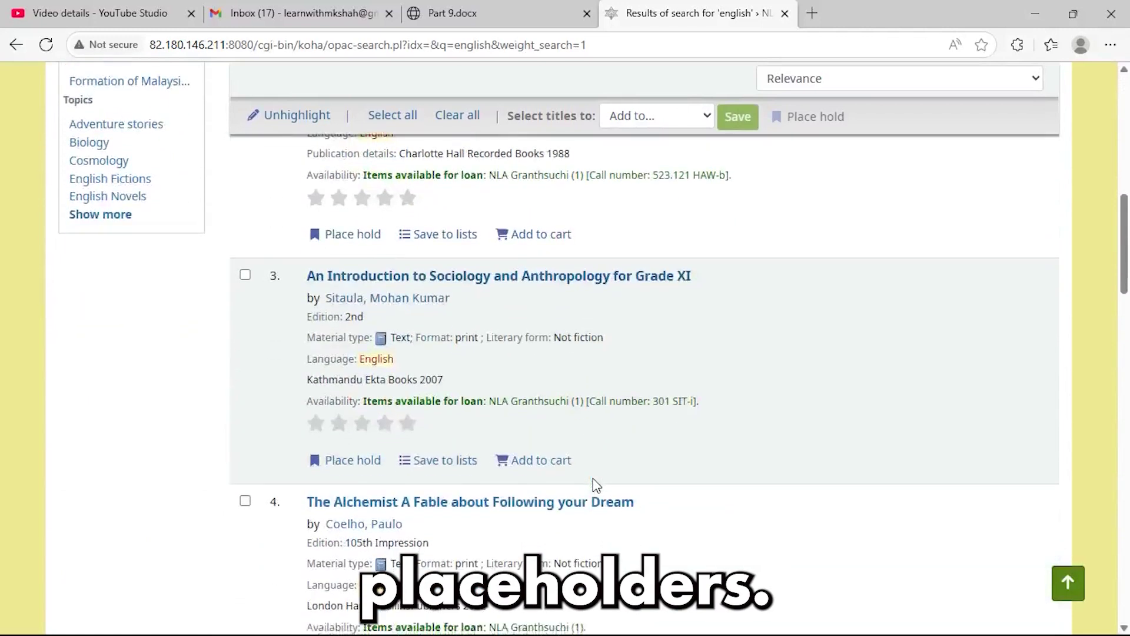
{"action": "scroll", "coordinate": [594, 480], "scroll_direction": "down", "scroll_amount": 1}
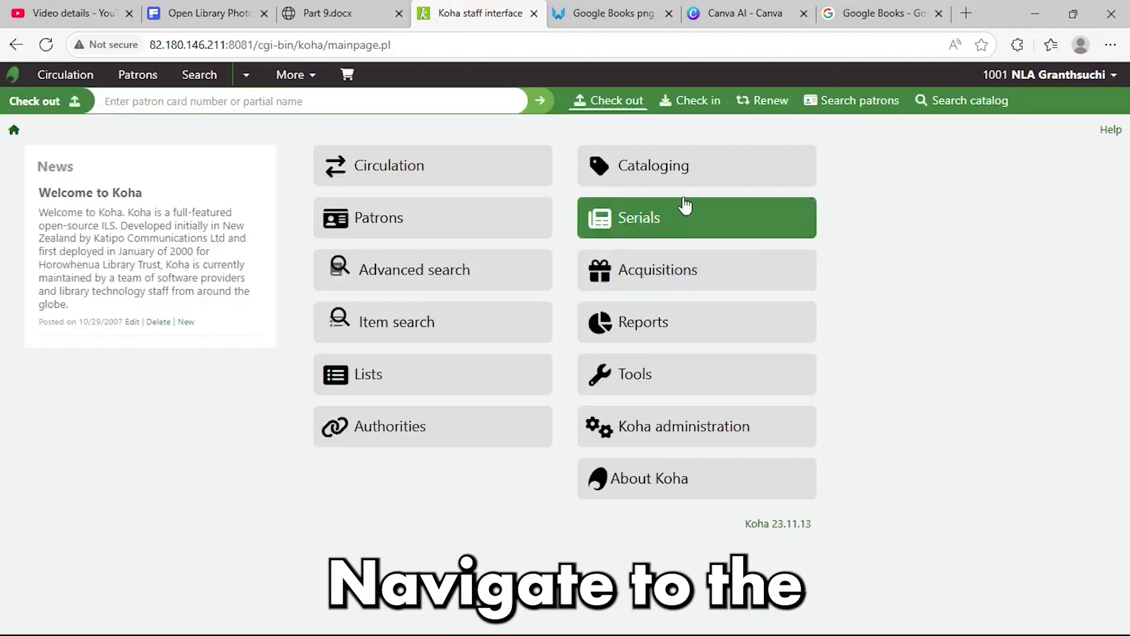
Open the Enhanced content system preferences from the Cataloging module's administration preferences
{"action": "left_click", "coordinate": [677, 169]}
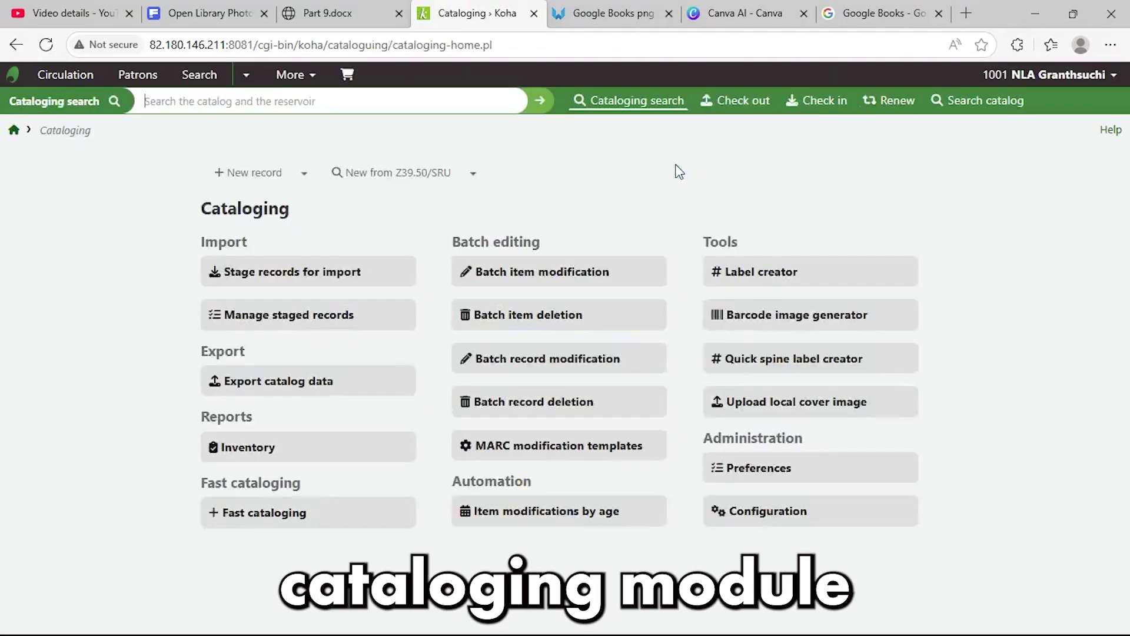
{"action": "left_click", "coordinate": [760, 469]}
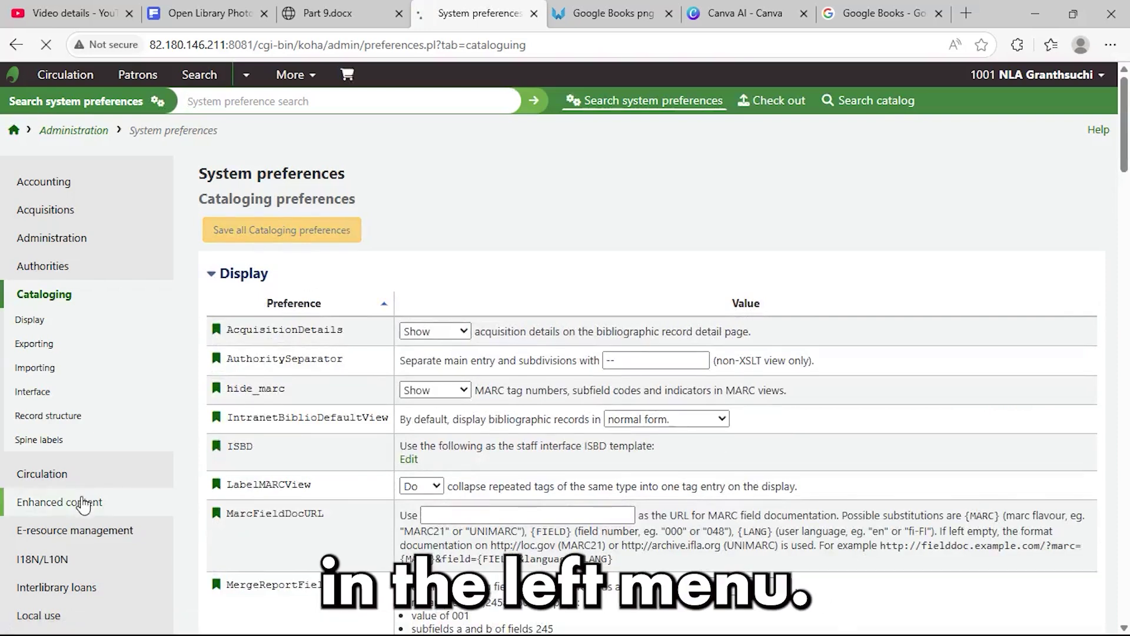
{"action": "left_click", "coordinate": [84, 503]}
Set AmazonCoverImages and OPACAmazonCoverImages to Show and save the Enhanced content preferences
{"action": "scroll", "coordinate": [490, 417], "scroll_direction": "down", "scroll_amount": 3}
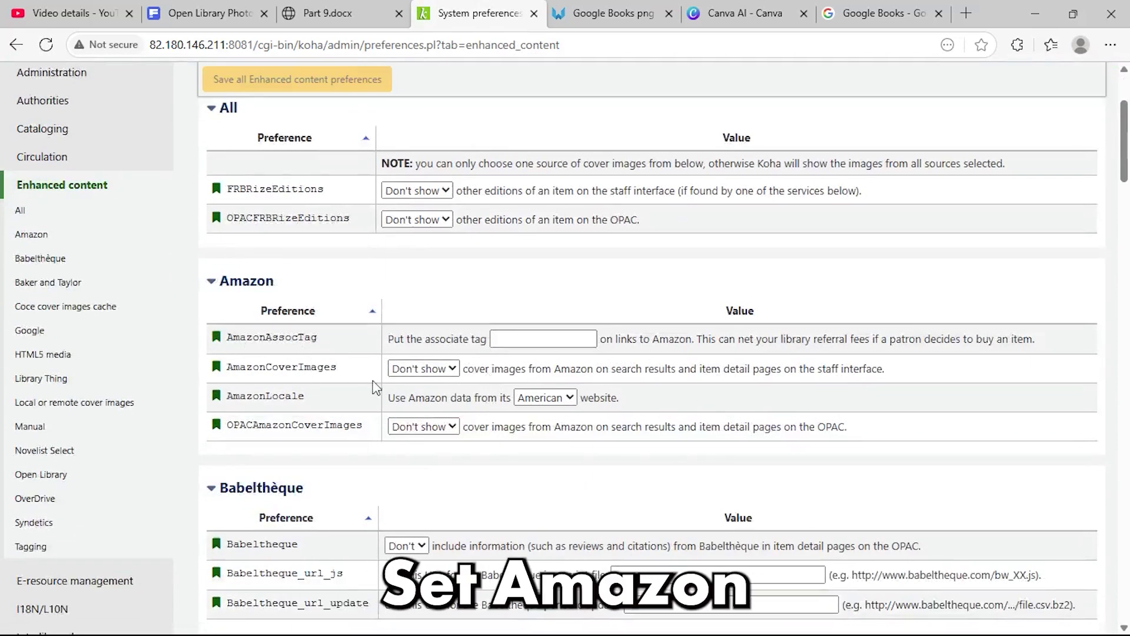
{"action": "left_click", "coordinate": [423, 412]}
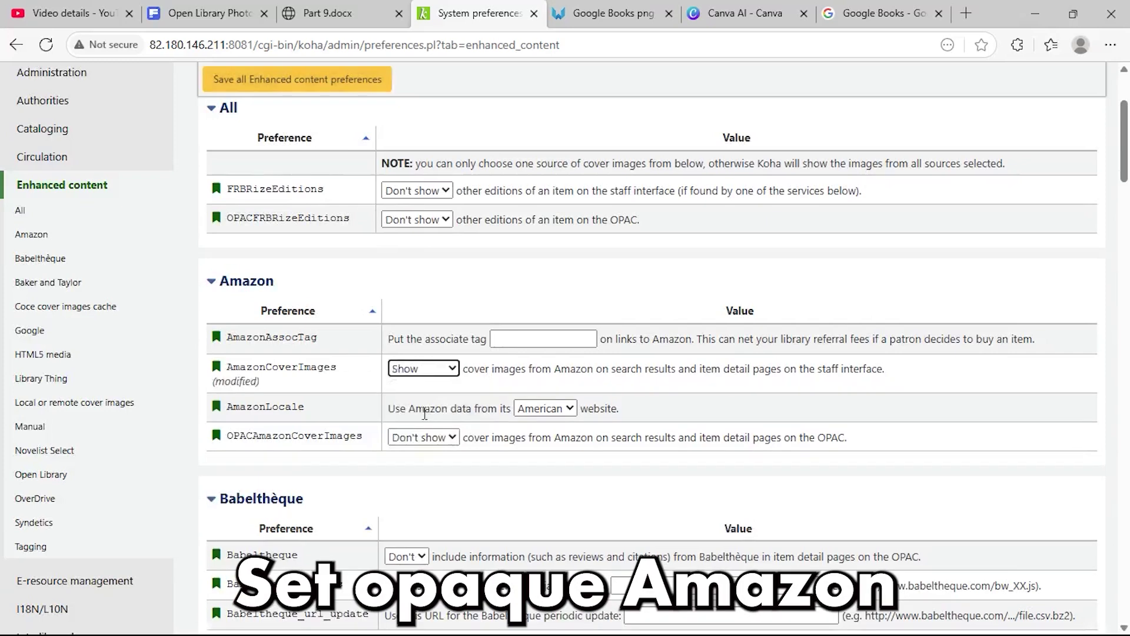
{"action": "left_click", "coordinate": [453, 441]}
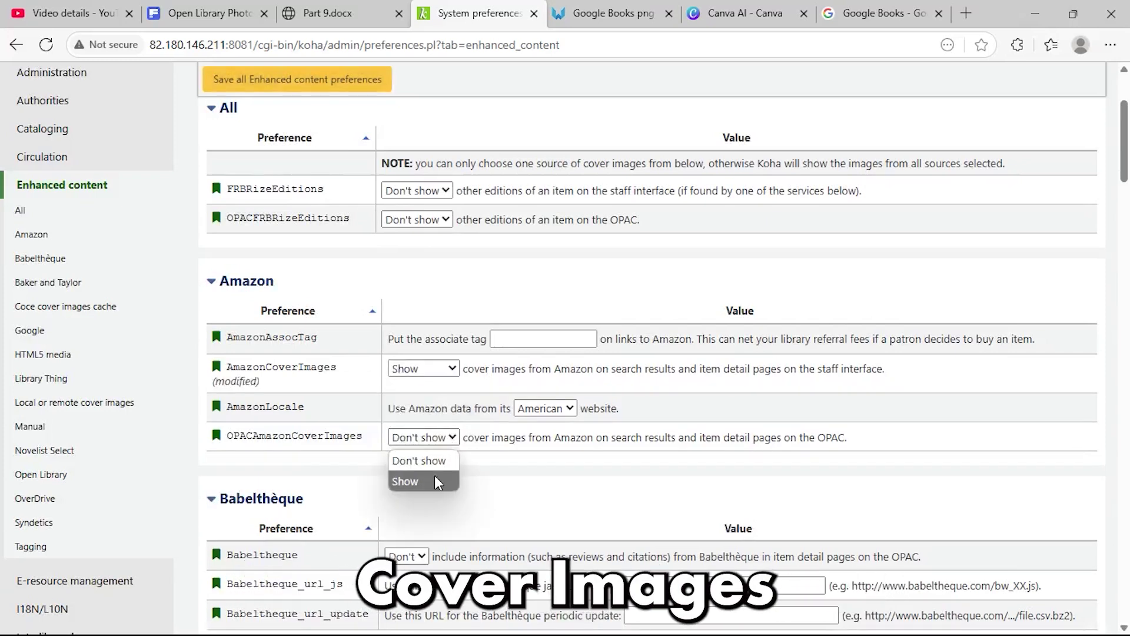
{"action": "left_click", "coordinate": [435, 474]}
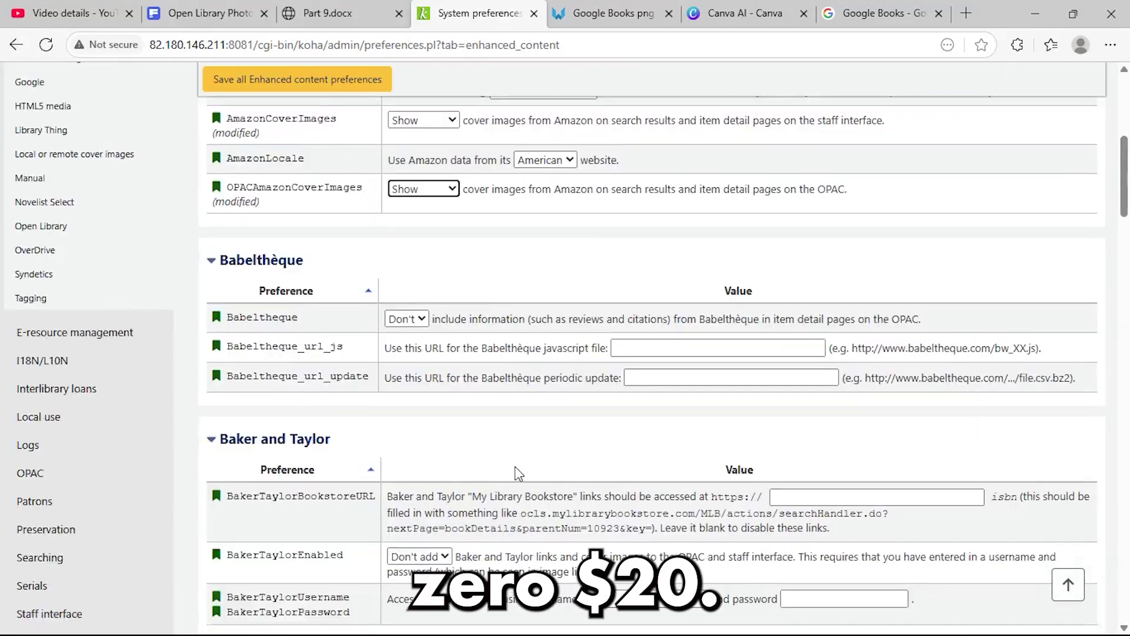
{"action": "scroll", "coordinate": [517, 465], "scroll_direction": "up", "scroll_amount": 3}
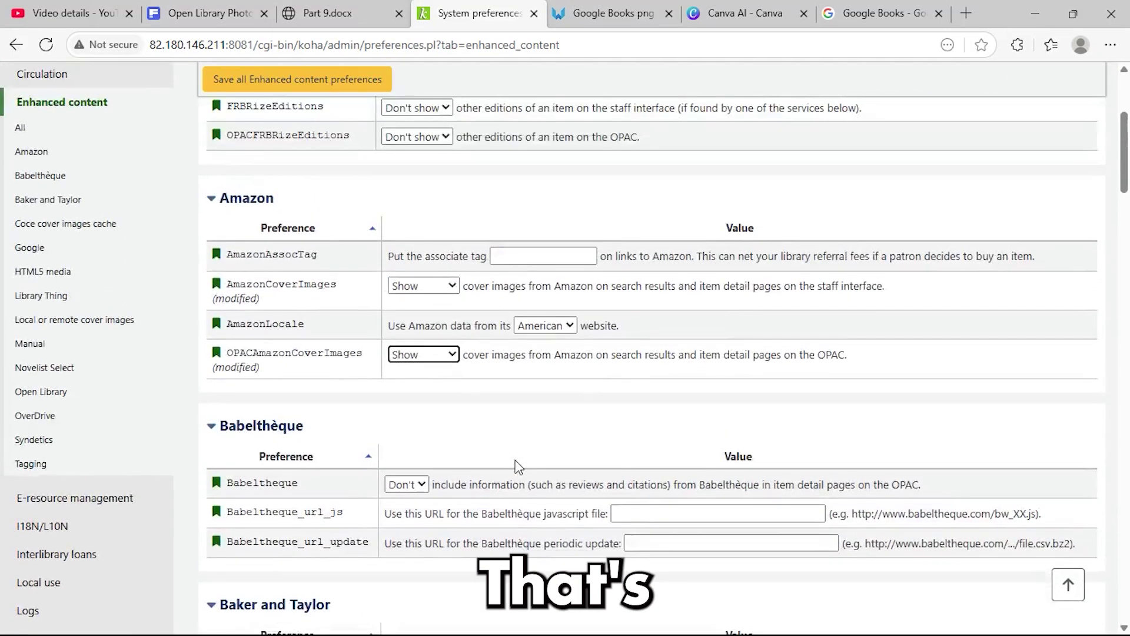
{"action": "scroll", "coordinate": [516, 458], "scroll_direction": "up", "scroll_amount": 2}
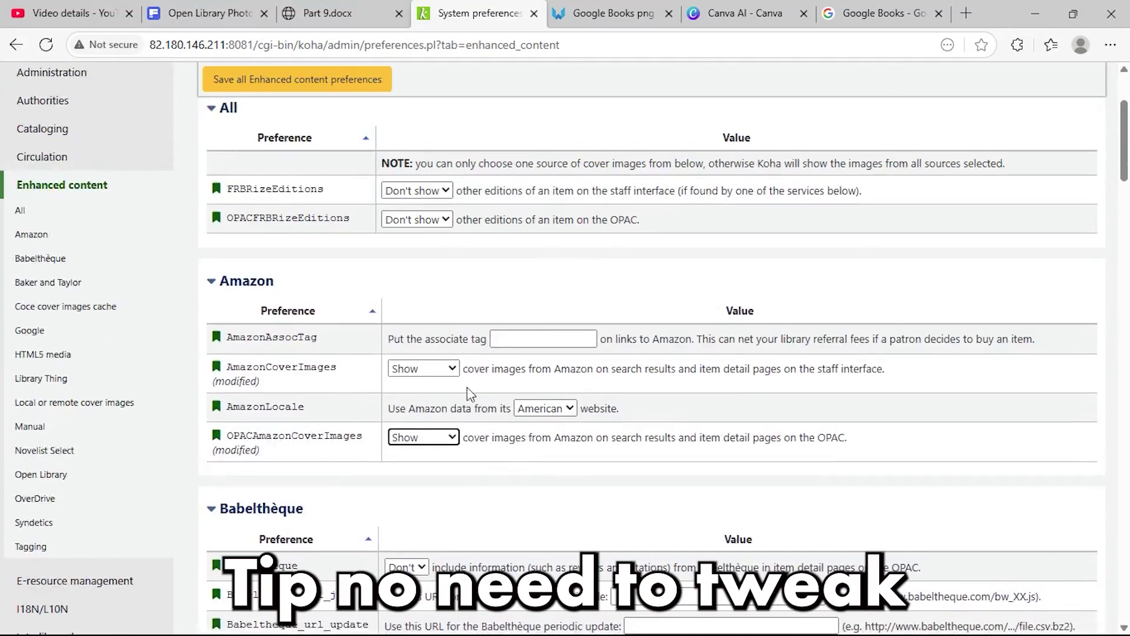
{"action": "left_click", "coordinate": [314, 80]}
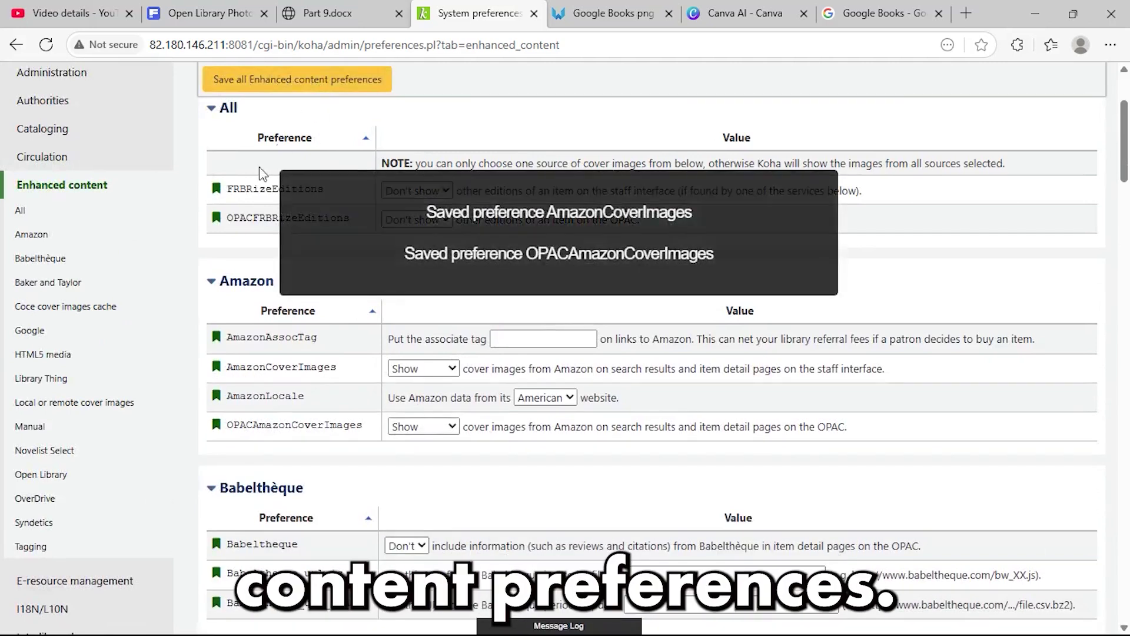
{"action": "scroll", "coordinate": [171, 294], "scroll_direction": "up", "scroll_amount": 3}
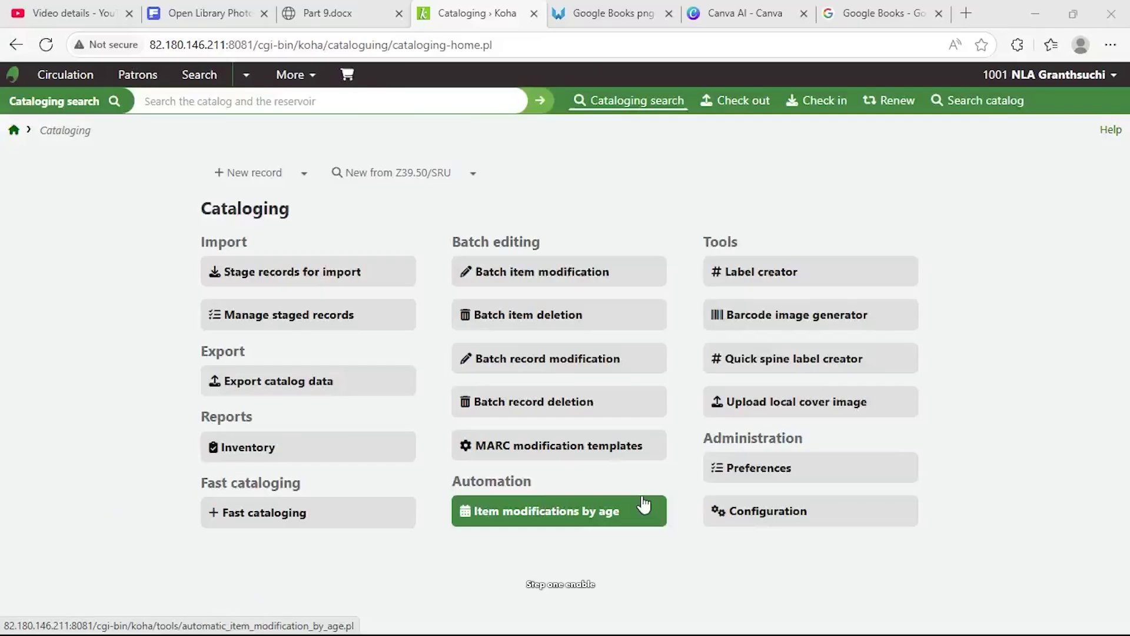
In the Enhanced content preferences, set LocalCoverImages and OPACLocalCoverImages to Show and save them
{"action": "left_click", "coordinate": [781, 471]}
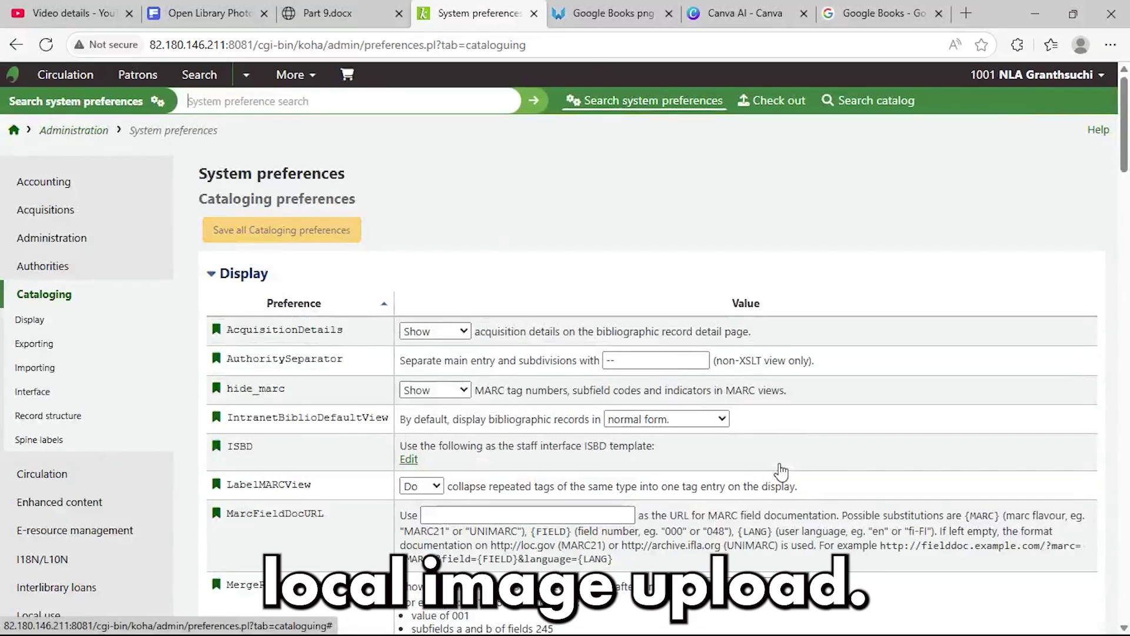
{"action": "left_click", "coordinate": [68, 504]}
{"action": "scroll", "coordinate": [444, 374], "scroll_direction": "down", "scroll_amount": 15}
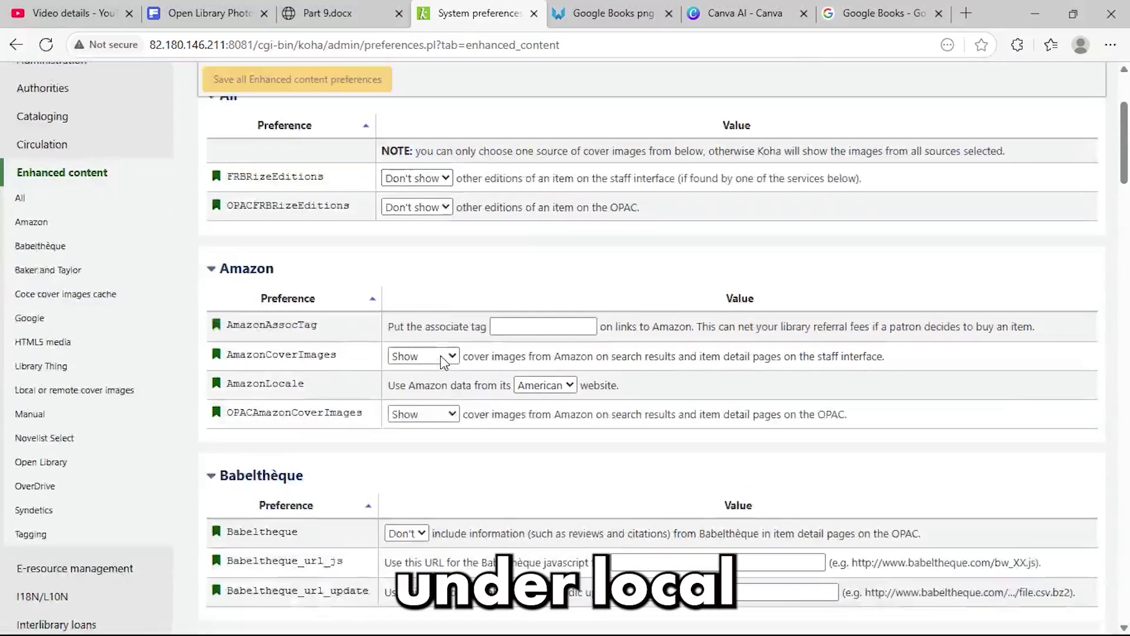
{"action": "scroll", "coordinate": [459, 386], "scroll_direction": "down", "scroll_amount": 3}
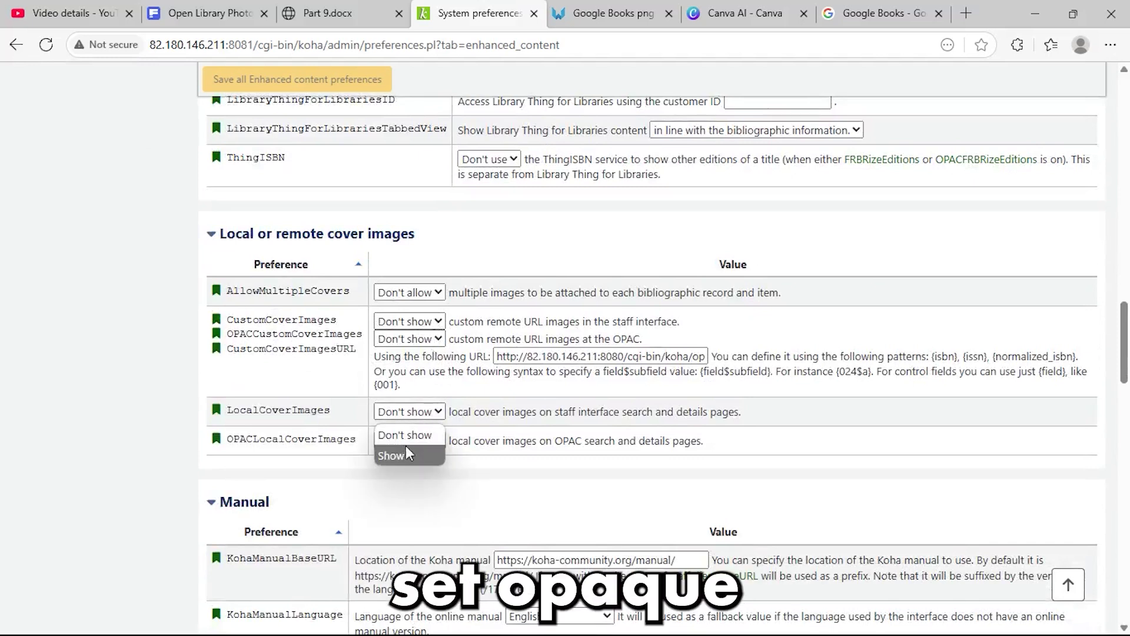
{"action": "left_click", "coordinate": [400, 456]}
{"action": "left_click", "coordinate": [434, 452]}
{"action": "left_click", "coordinate": [410, 497]}
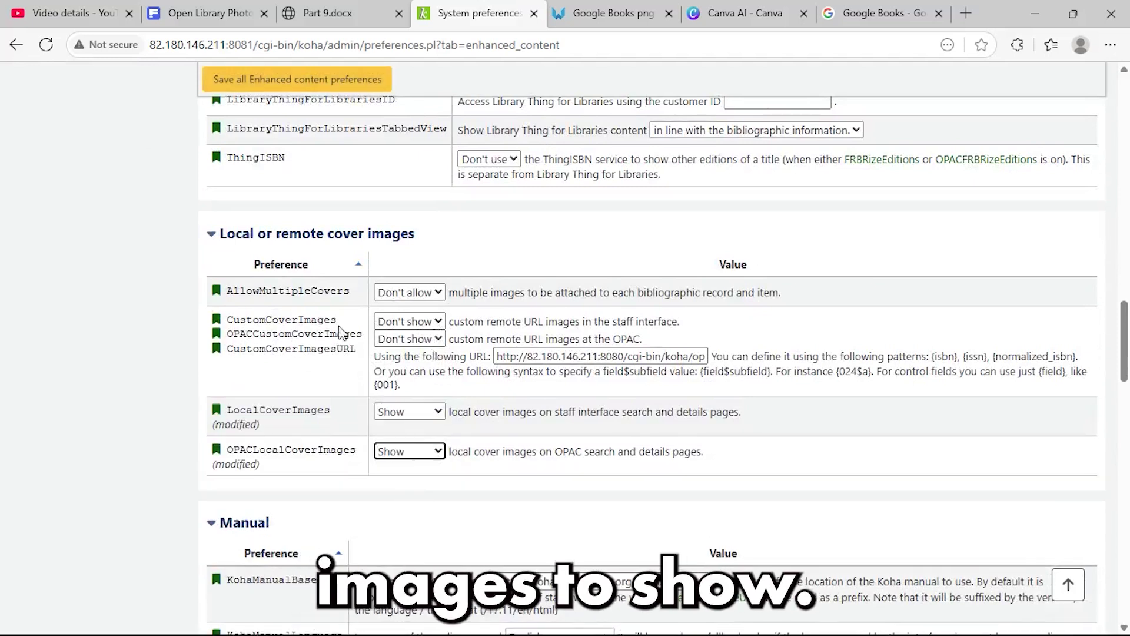
{"action": "left_click", "coordinate": [331, 88]}
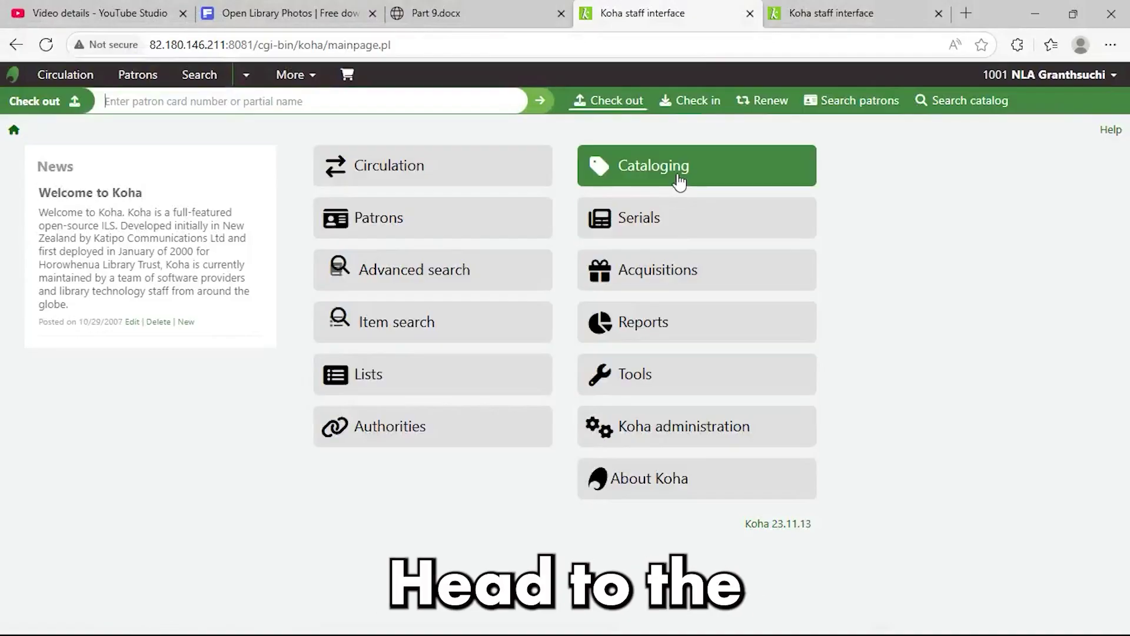
Open the cataloging tool for uploading local cover images and upload EM_cover.jpg
{"action": "left_click", "coordinate": [678, 175]}
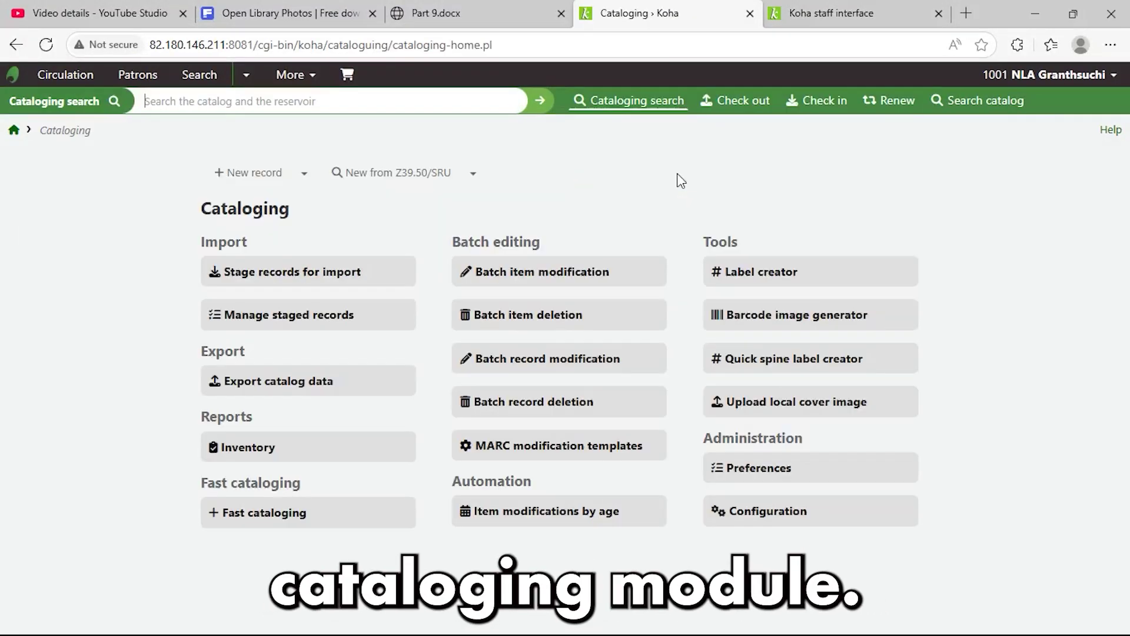
{"action": "left_click", "coordinate": [769, 325]}
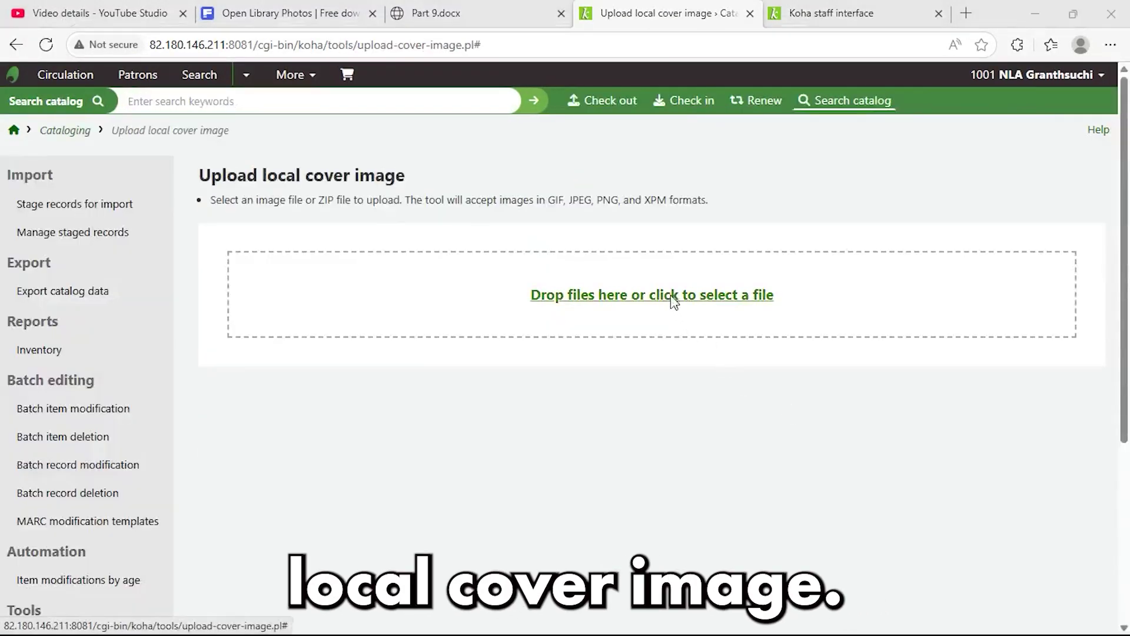
{"action": "left_click", "coordinate": [673, 301]}
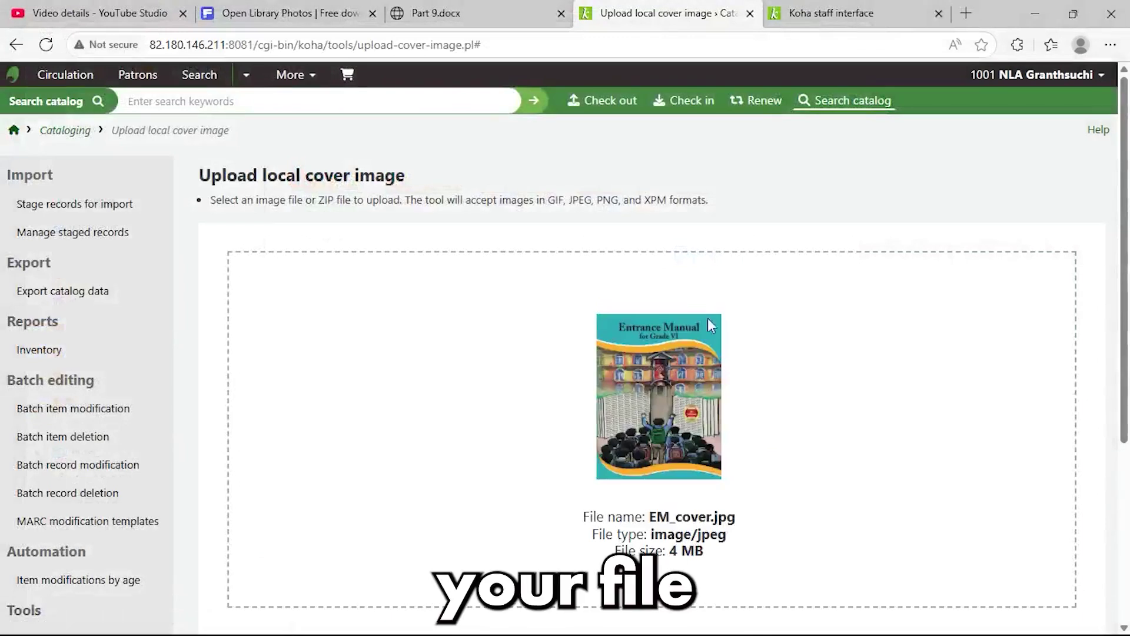
{"action": "scroll", "coordinate": [588, 416], "scroll_direction": "down", "scroll_amount": 5}
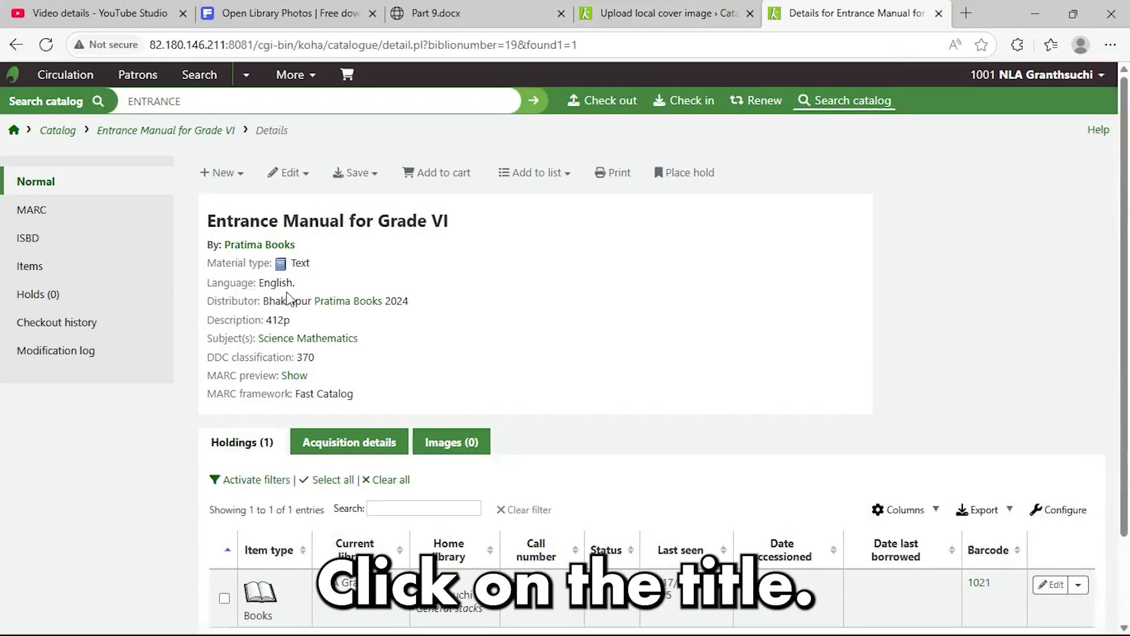
Copy the biblionumber from the item details of Entrance Manual for Grade VI, enter 19 as the bibliographic record number and process the image
{"action": "left_click", "coordinate": [36, 265]}
{"action": "scroll", "coordinate": [357, 313], "scroll_direction": "up", "scroll_amount": 1}
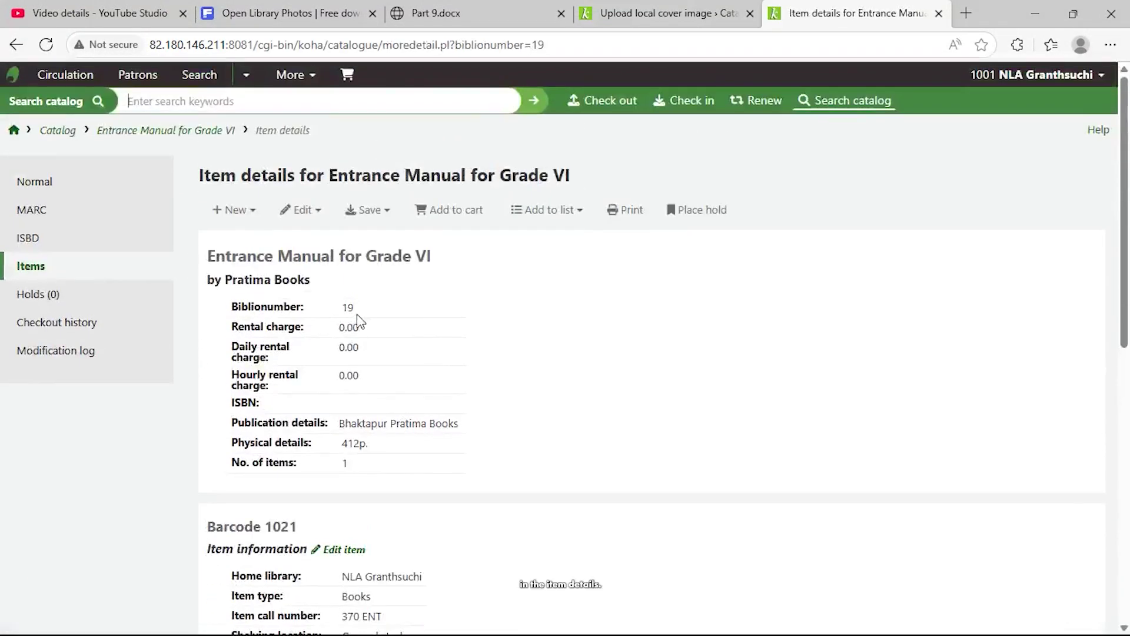
{"action": "double_click", "coordinate": [348, 307]}
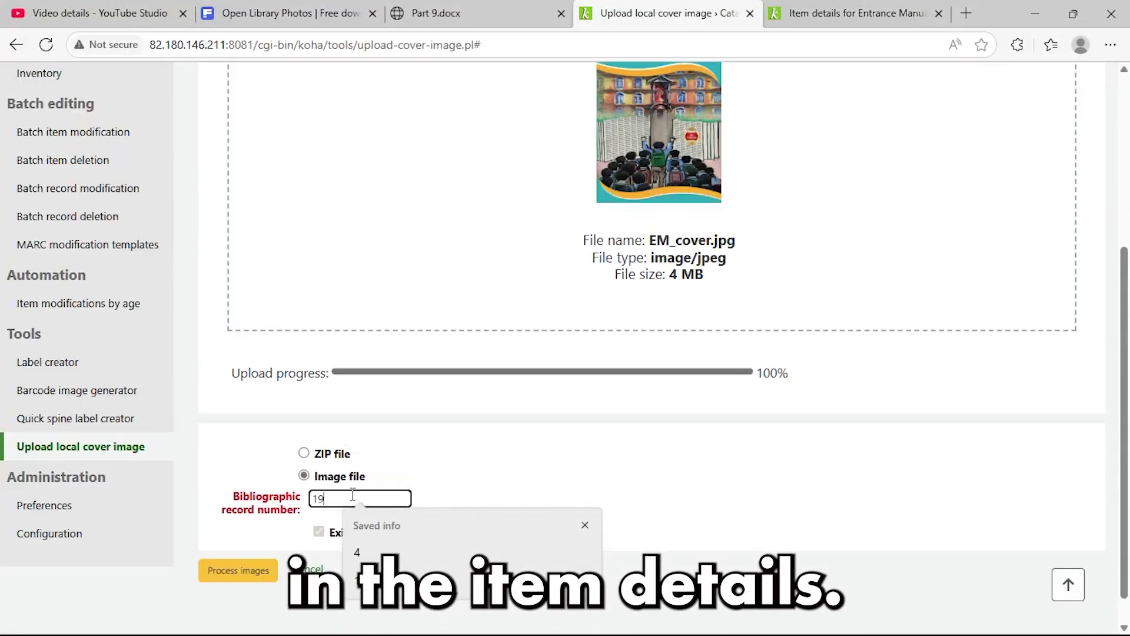
{"action": "left_click", "coordinate": [253, 570]}
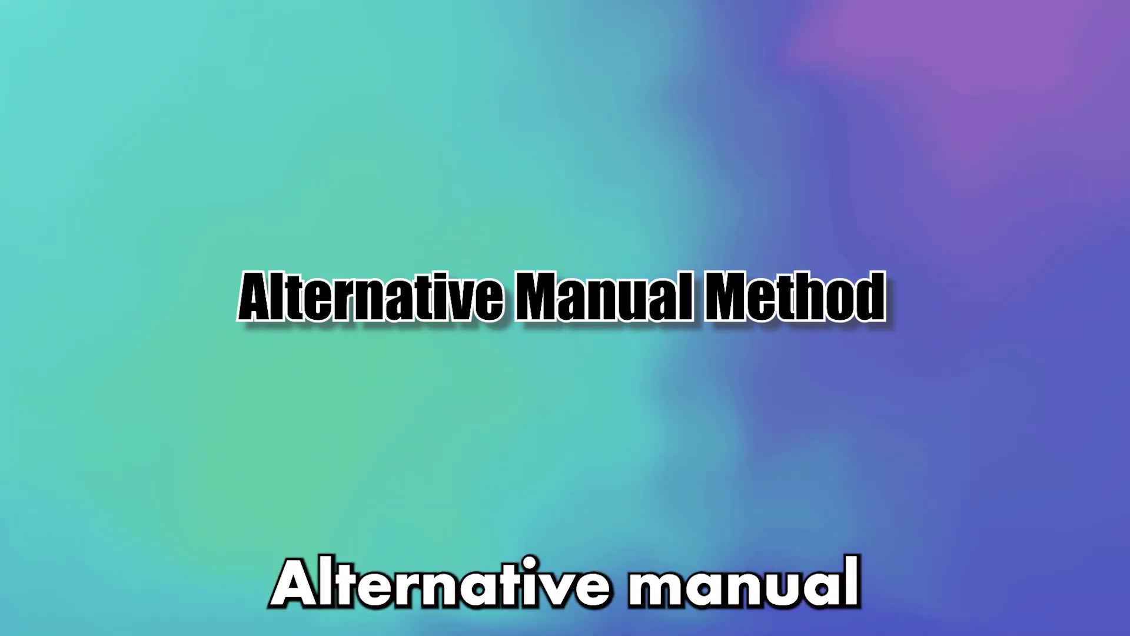
Search the catalog for Sociology and open the cover image upload for An Introduction to Sociology and Anthropology for Grade XI
{"action": "left_click", "coordinate": [263, 103]}
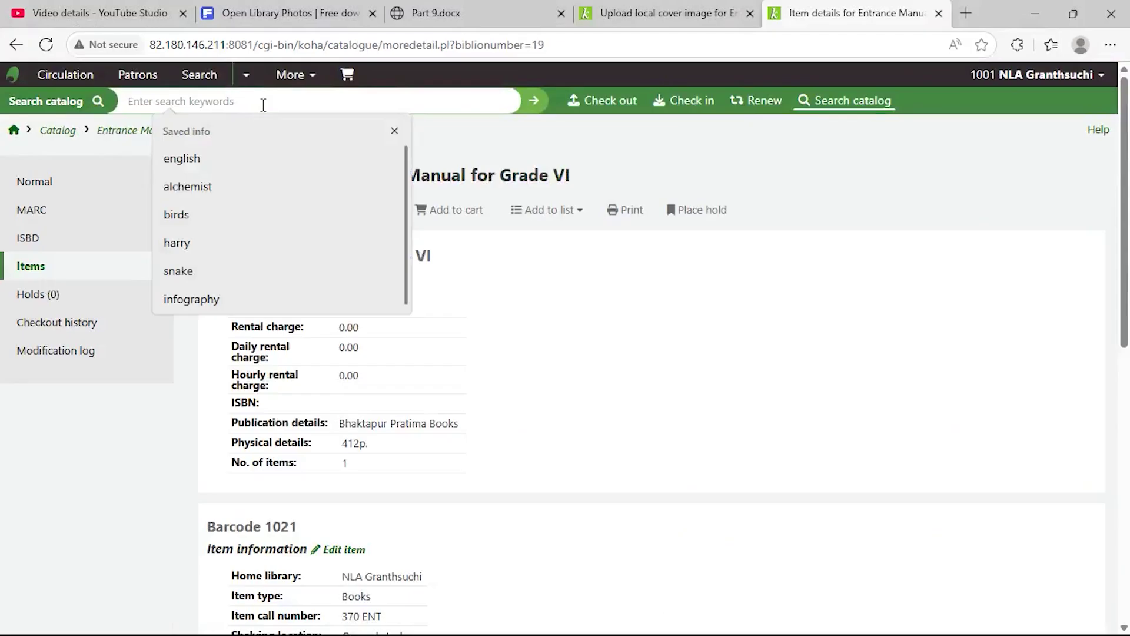
{"action": "type", "text": "Sociology"}
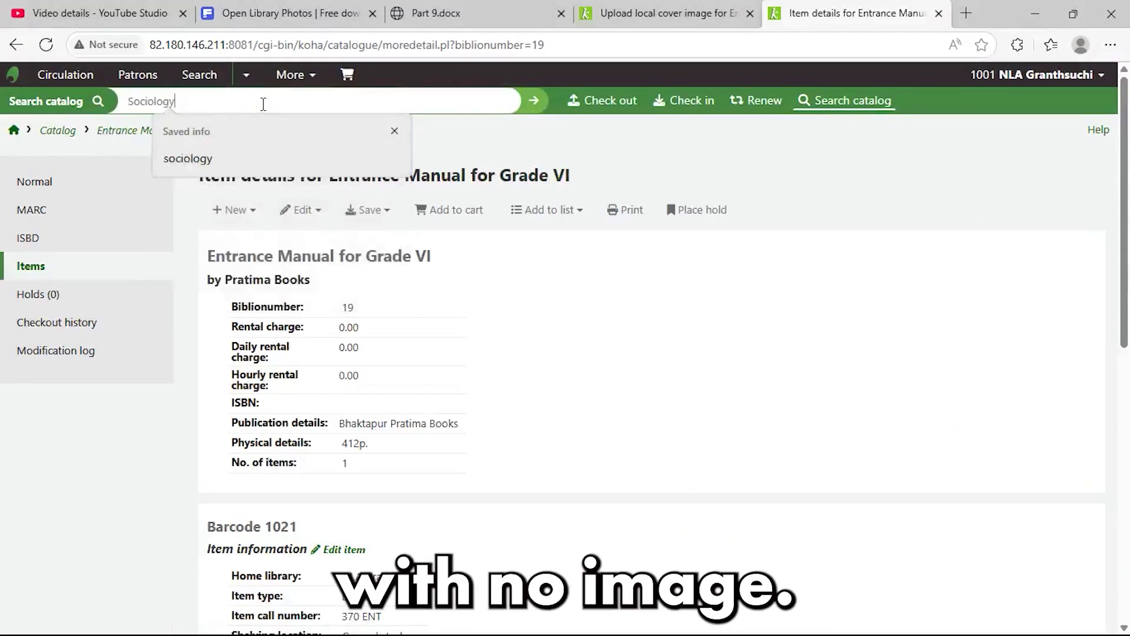
{"action": "scroll", "coordinate": [442, 398], "scroll_direction": "down", "scroll_amount": 2}
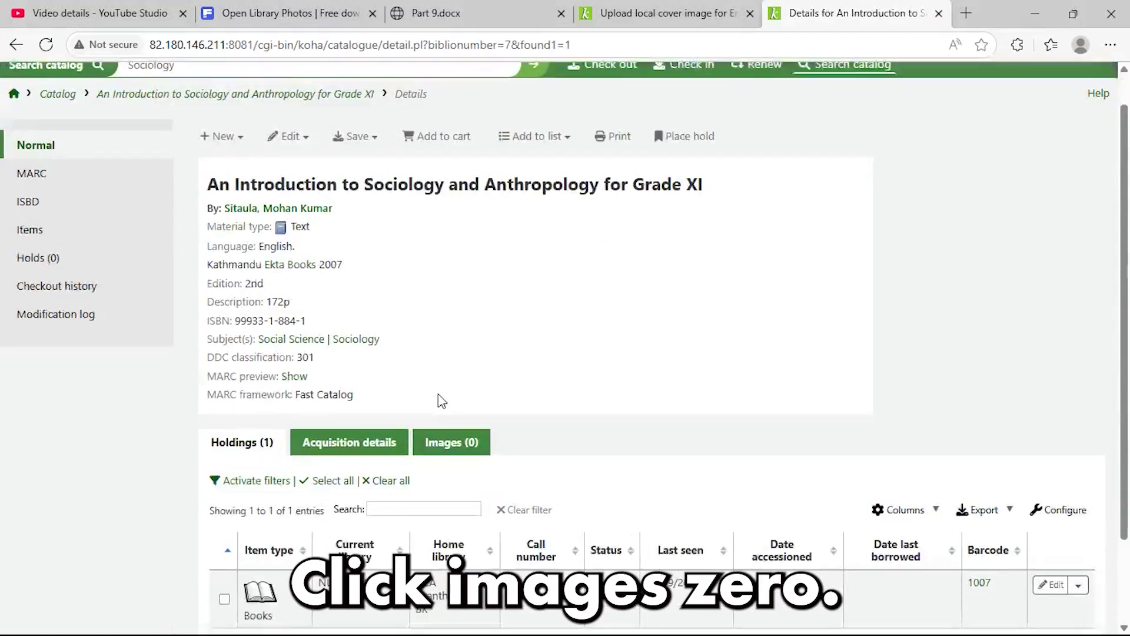
{"action": "left_click", "coordinate": [454, 423]}
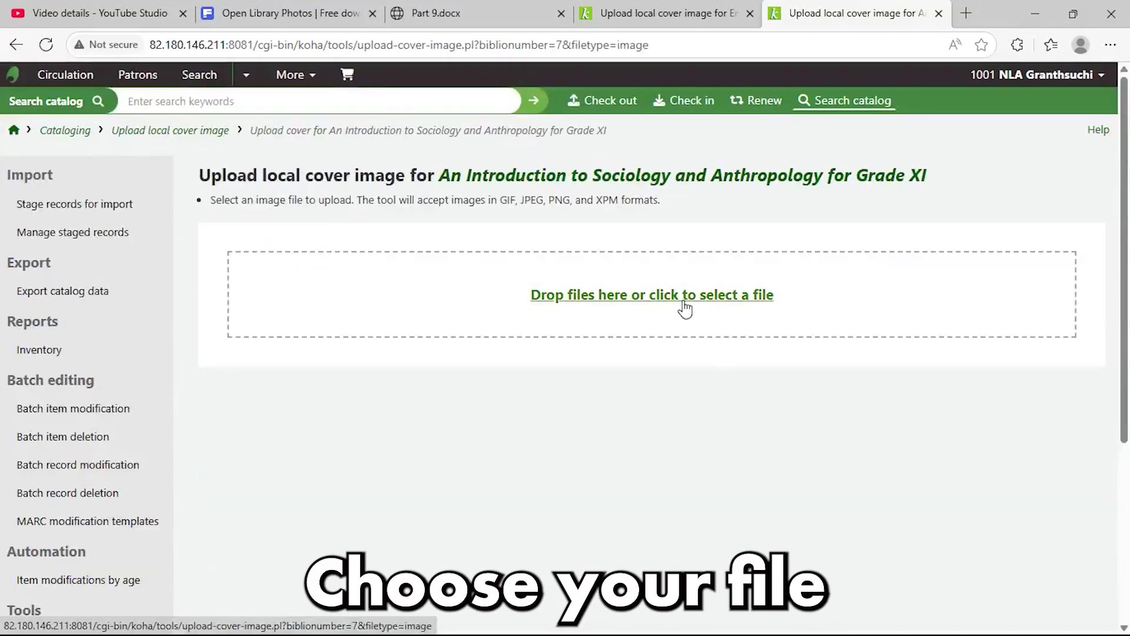
Choose SOCIOLOGY.jpg as the cover image file for the sociology record
{"action": "left_click", "coordinate": [681, 308]}
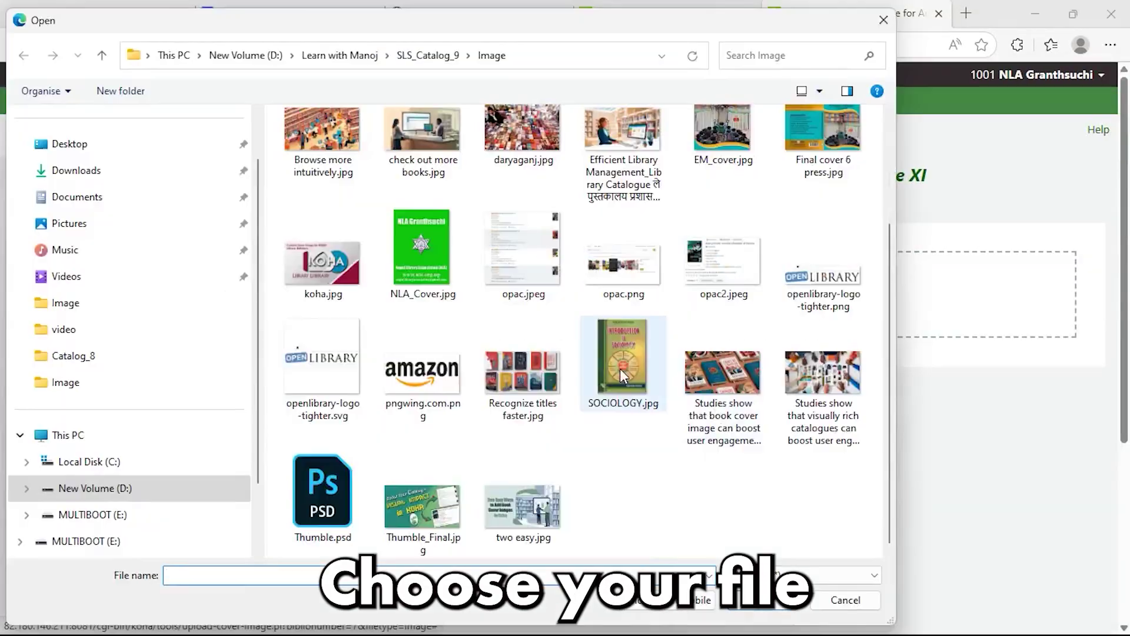
{"action": "double_click", "coordinate": [619, 368]}
{"action": "scroll", "coordinate": [559, 439], "scroll_direction": "down", "scroll_amount": 4}
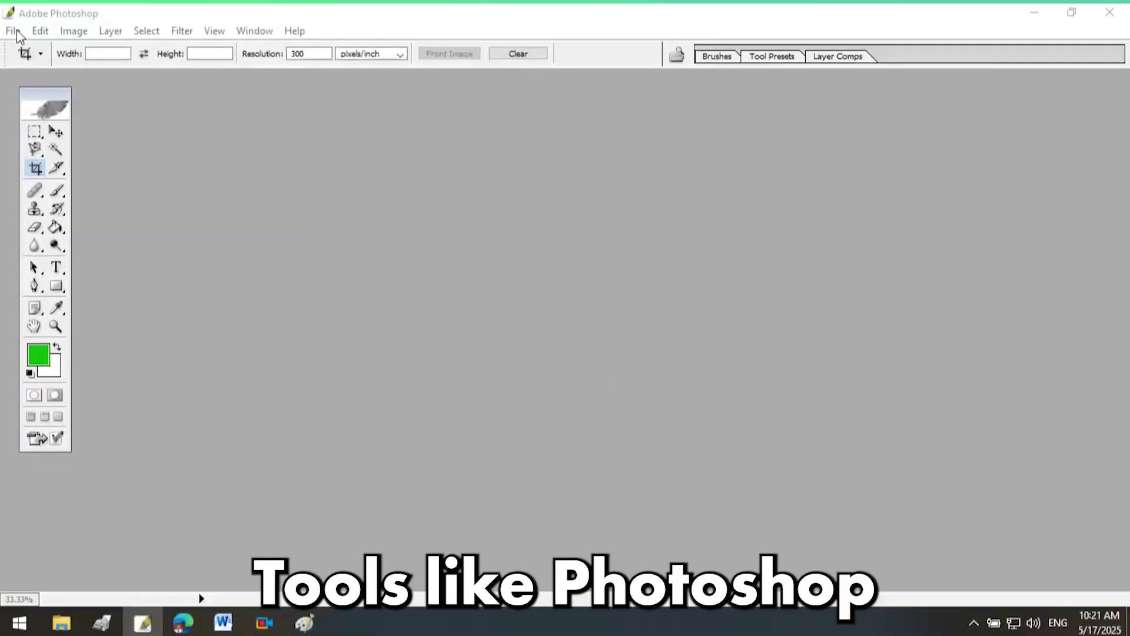
Switch to Photoshop, create a new 300 x 400 pixel image at 300 pixels/inch, and open the format choices for saving it
{"action": "left_click", "coordinate": [13, 27]}
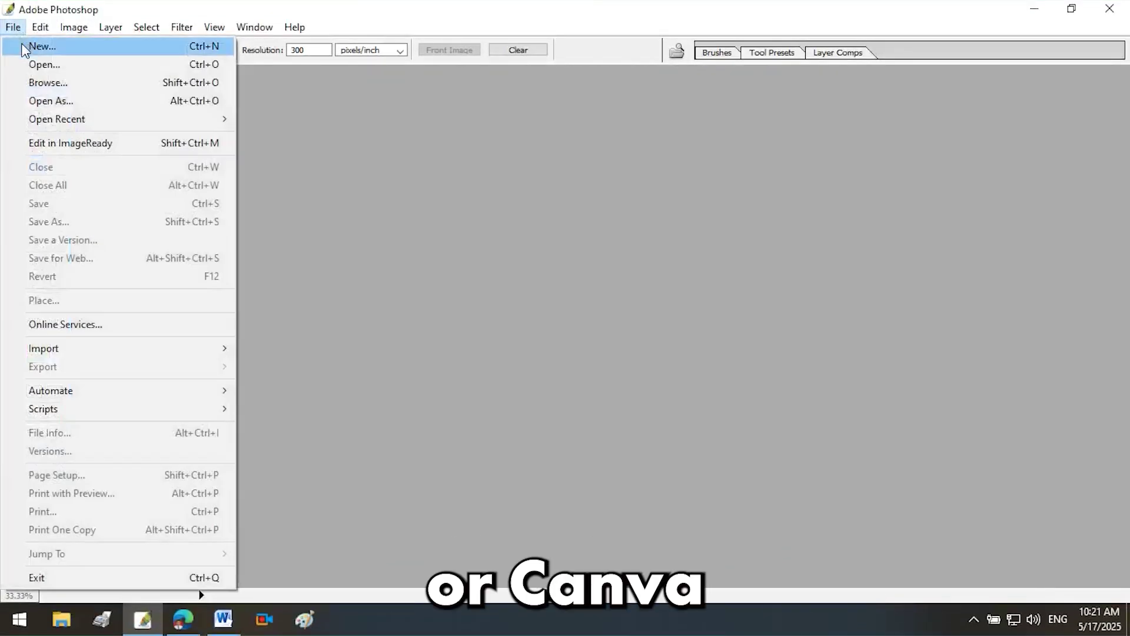
{"action": "left_click", "coordinate": [23, 47]}
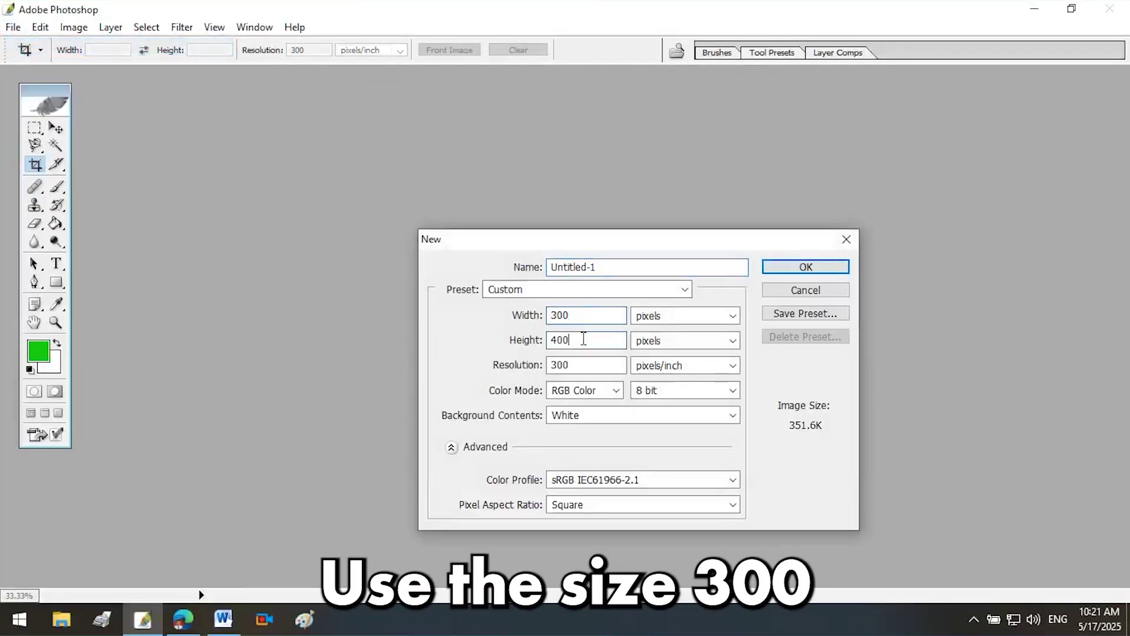
{"action": "left_click", "coordinate": [792, 271]}
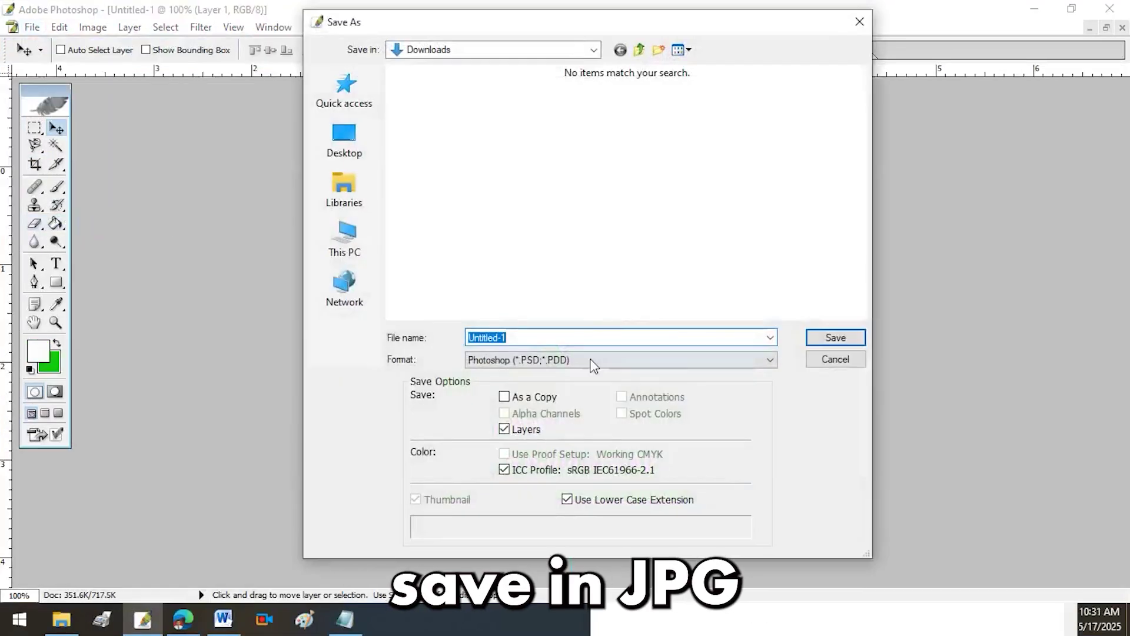
{"action": "left_click", "coordinate": [593, 365]}
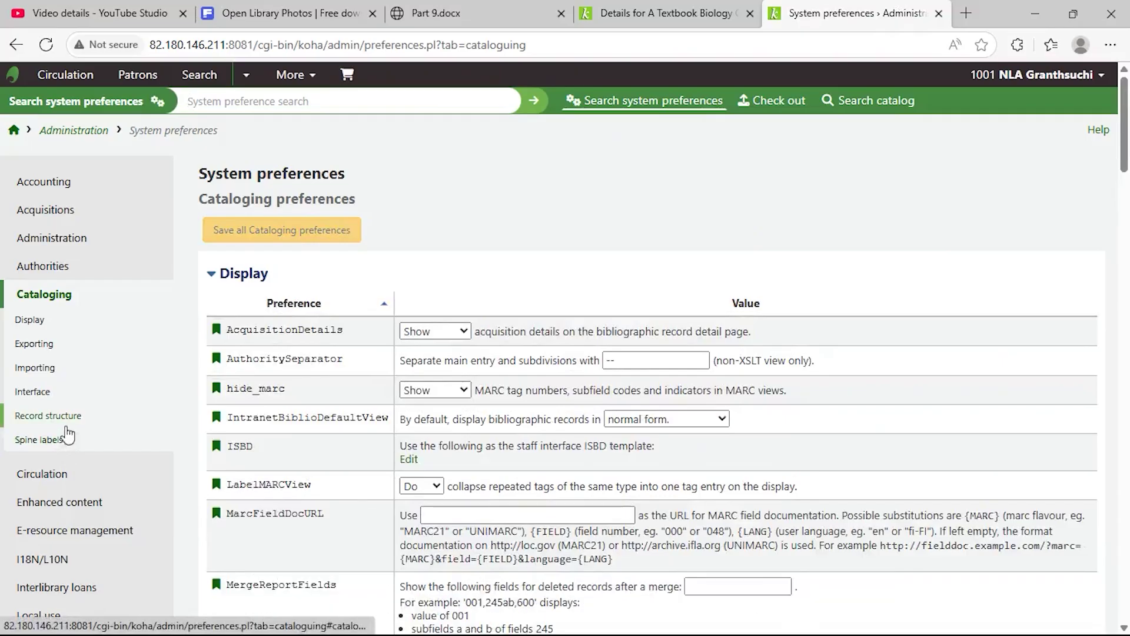
In the Enhanced content preferences, set CustomCoverImages and OPACCustomCoverImages to Show for the staff interface and OPAC
{"action": "left_click", "coordinate": [75, 500]}
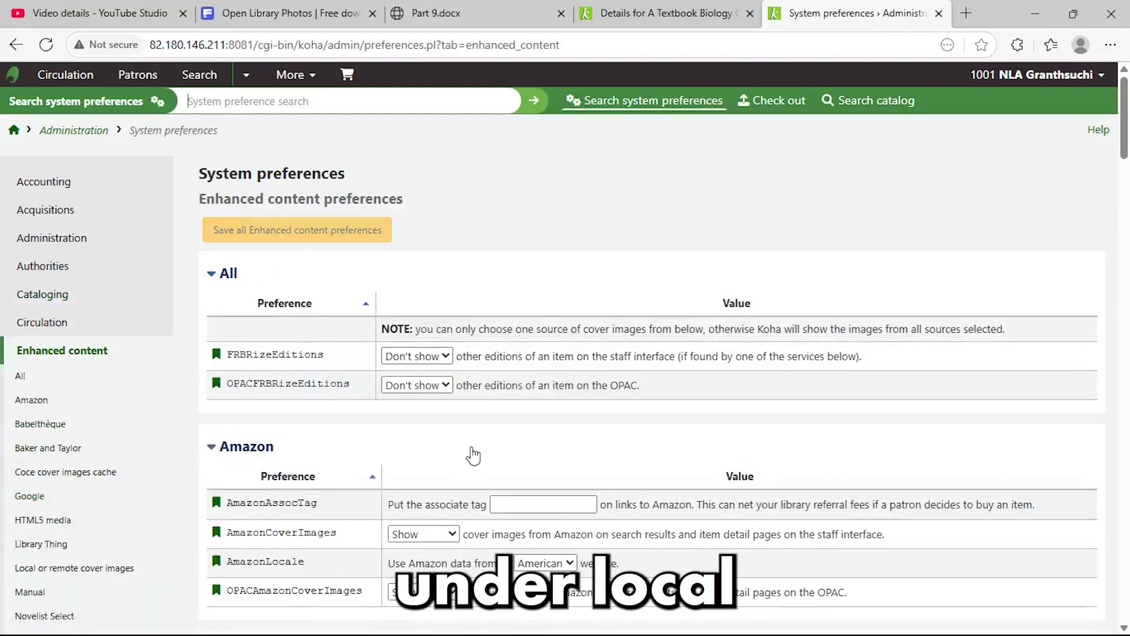
{"action": "scroll", "coordinate": [473, 454], "scroll_direction": "down", "scroll_amount": 20}
{"action": "left_click", "coordinate": [409, 321]}
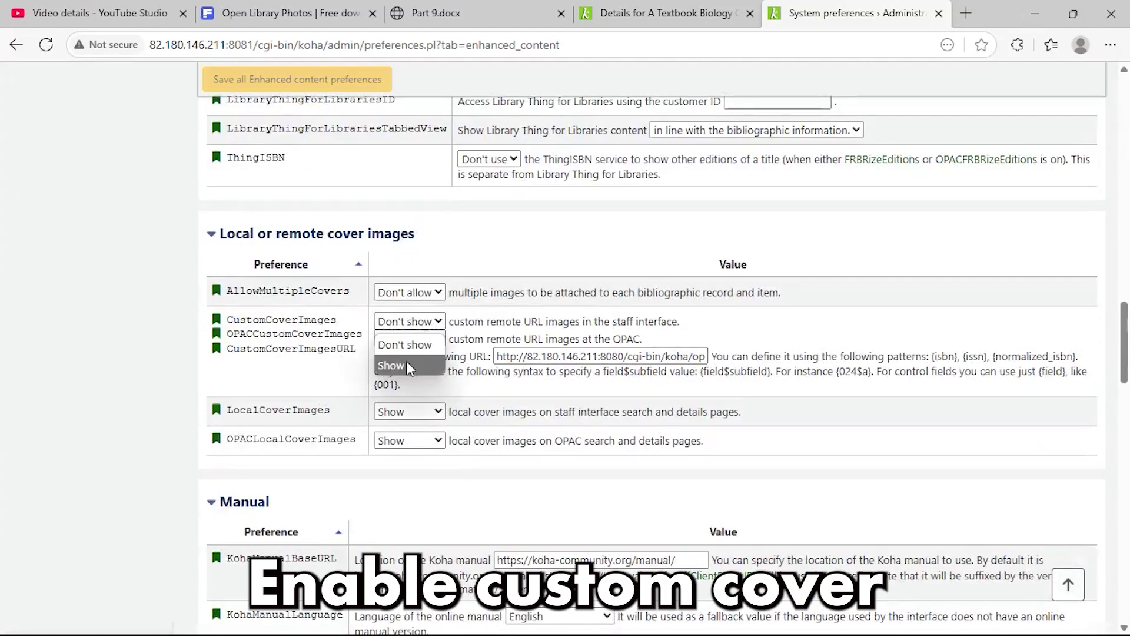
{"action": "left_click", "coordinate": [407, 366]}
{"action": "left_click", "coordinate": [412, 342]}
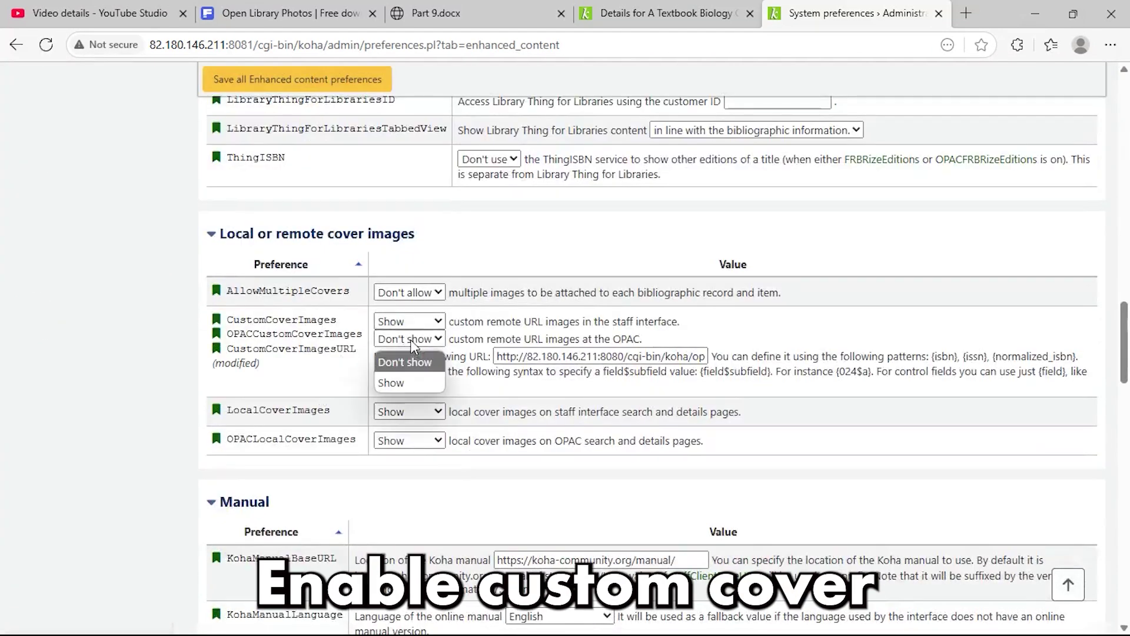
{"action": "left_click", "coordinate": [408, 380]}
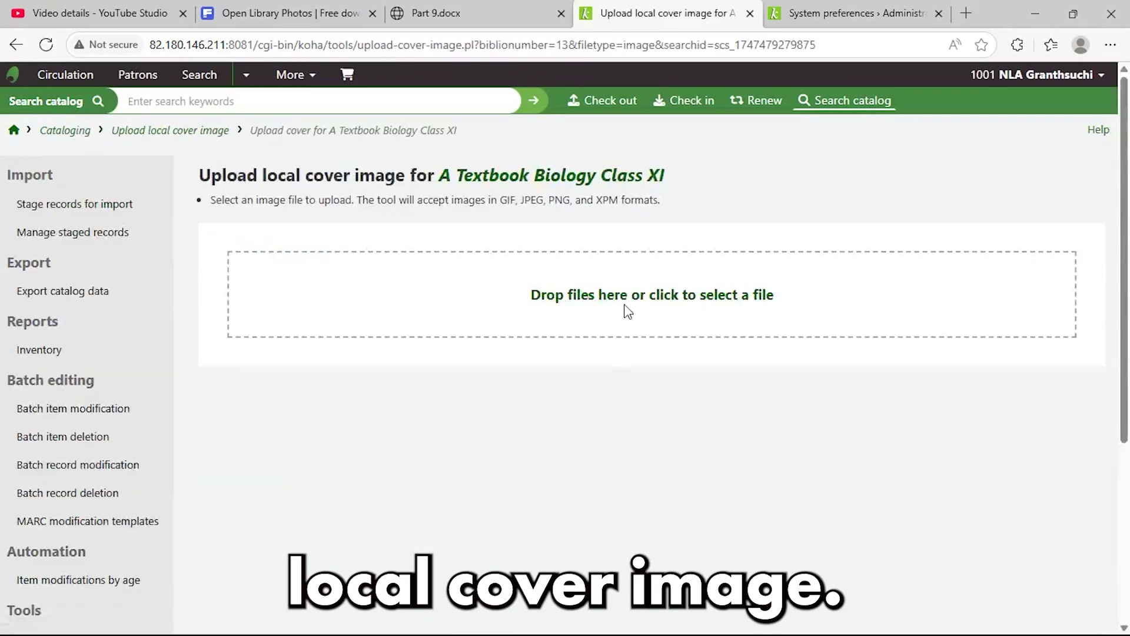
Upload a local cover image file for A Textbook Biology Class XI and copy the uploaded image's link
{"action": "left_click", "coordinate": [626, 308]}
{"action": "double_click", "coordinate": [421, 415]}
{"action": "right_click", "coordinate": [956, 334]}
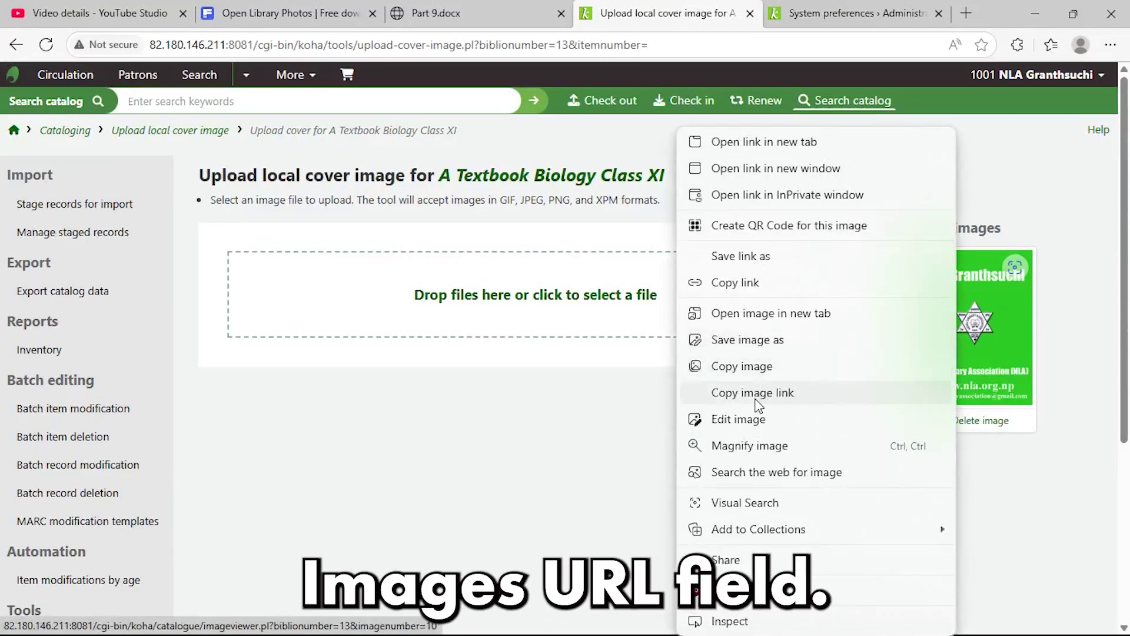
{"action": "left_click", "coordinate": [757, 393]}
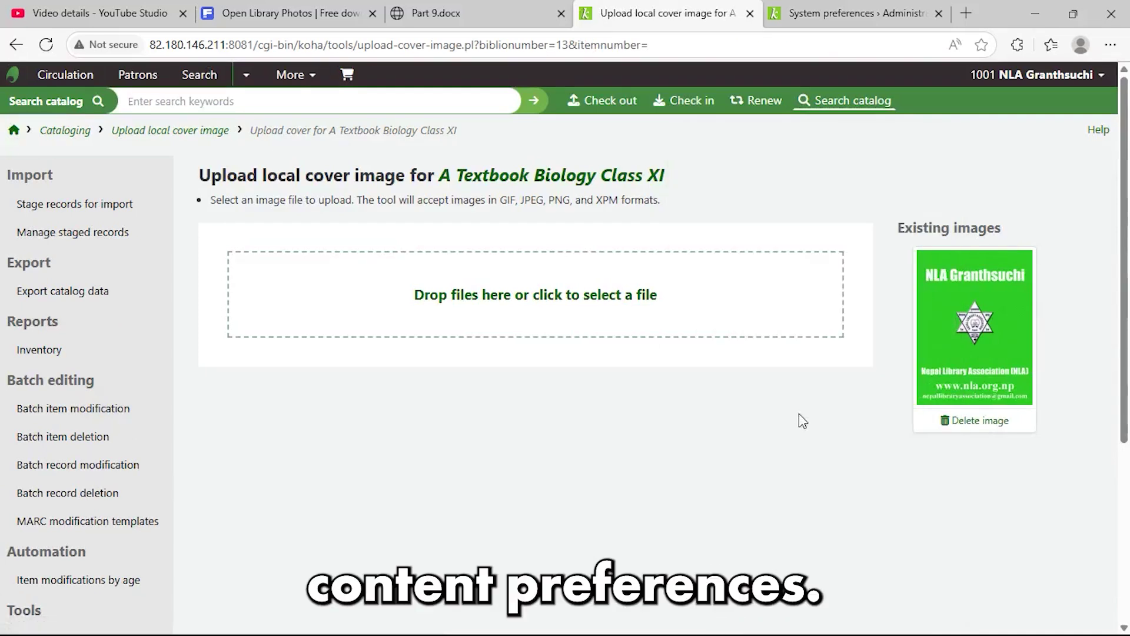
Replace the CustomCoverImagesURL value with the copied image link in the system preferences and save all Enhanced content preferences
{"action": "left_click", "coordinate": [818, 16]}
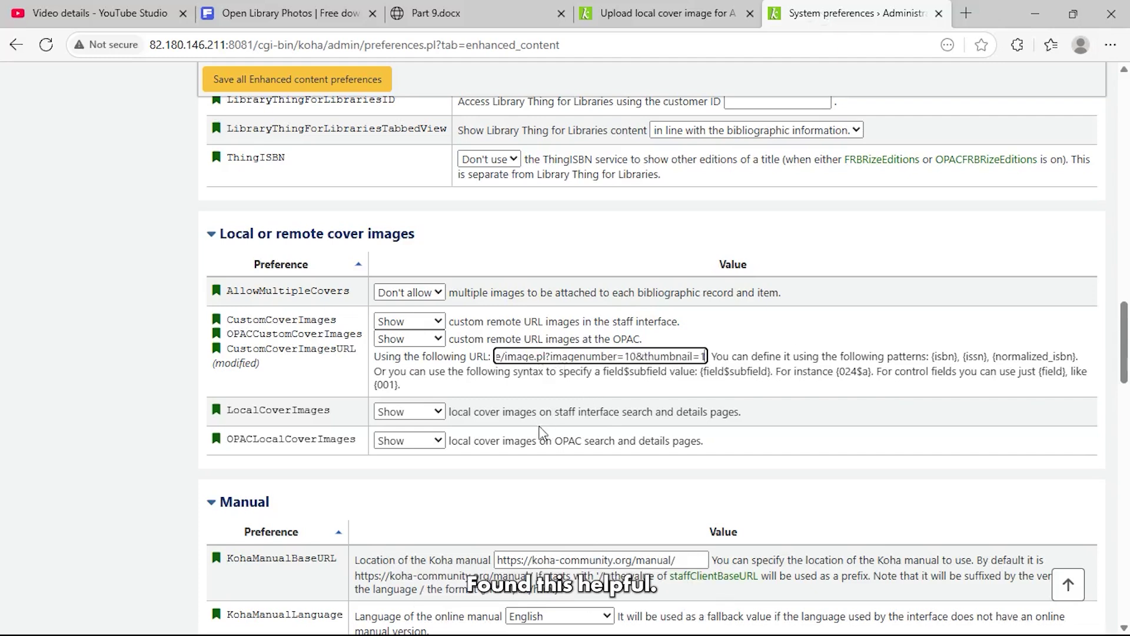
{"action": "left_click", "coordinate": [303, 82]}
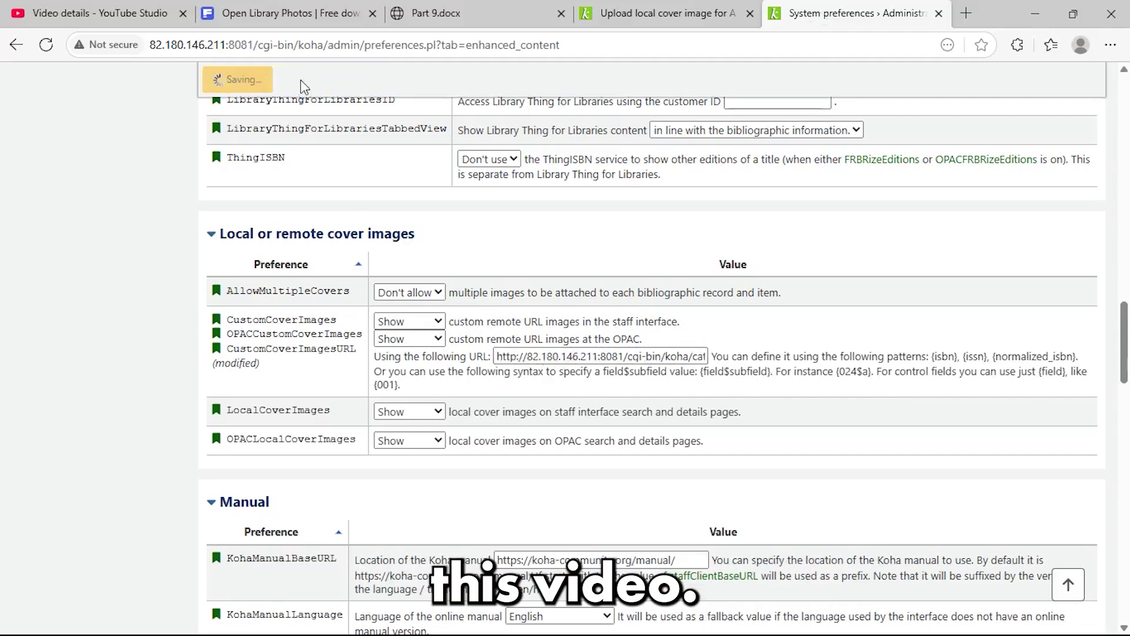
{"action": "scroll", "coordinate": [553, 394], "scroll_direction": "up", "scroll_amount": 10}
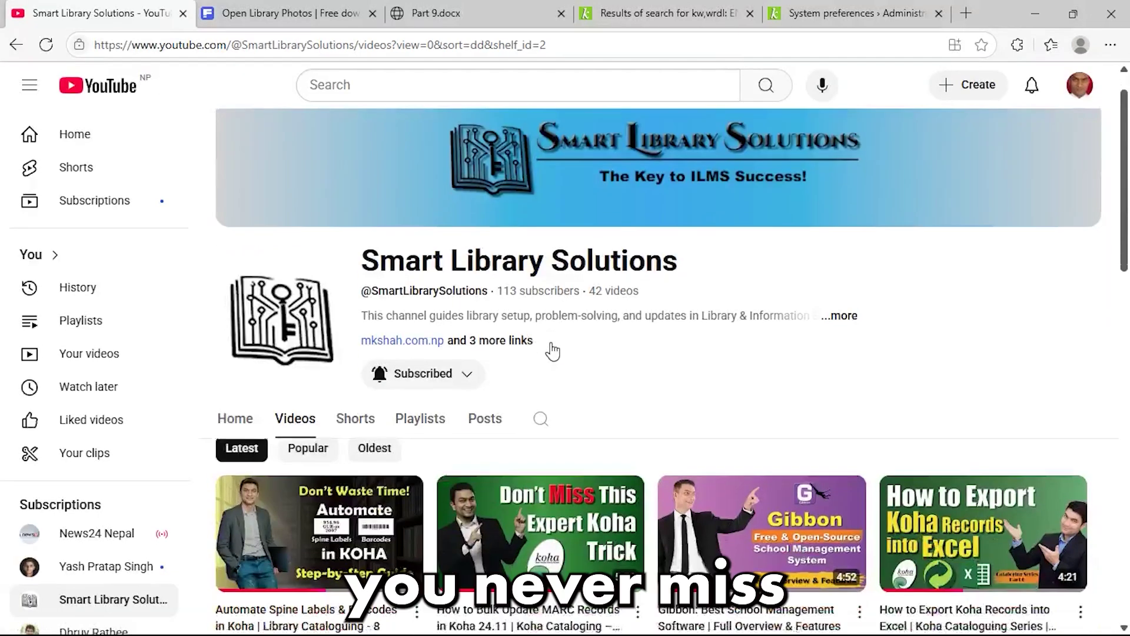
{"action": "scroll", "coordinate": [550, 348], "scroll_direction": "down", "scroll_amount": 5}
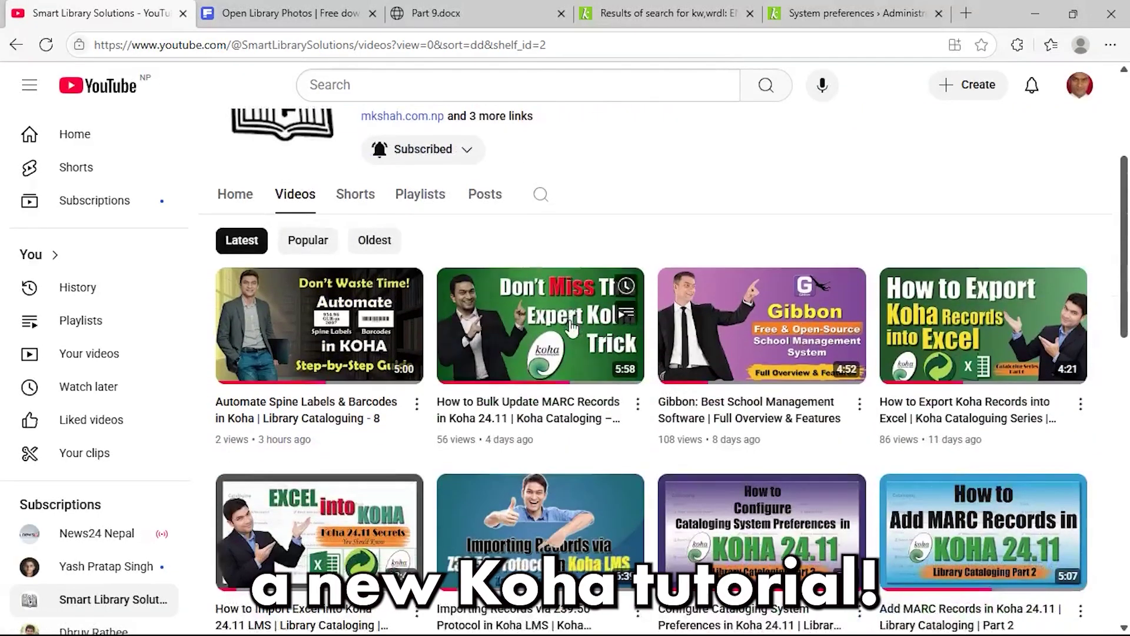
{"action": "scroll", "coordinate": [582, 321], "scroll_direction": "down", "scroll_amount": 8}
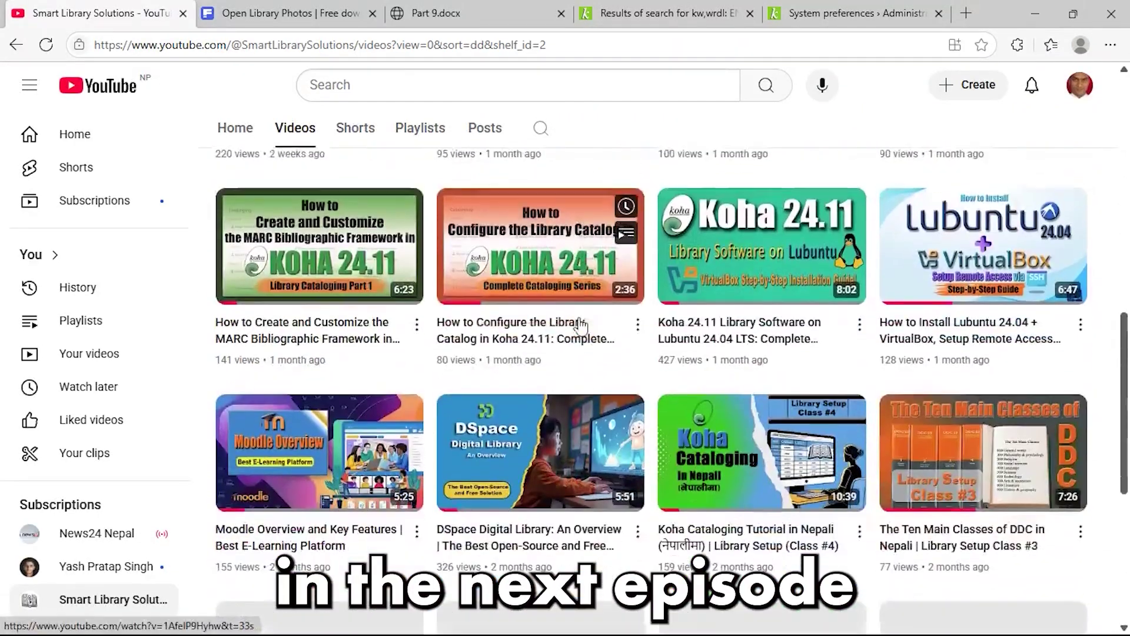